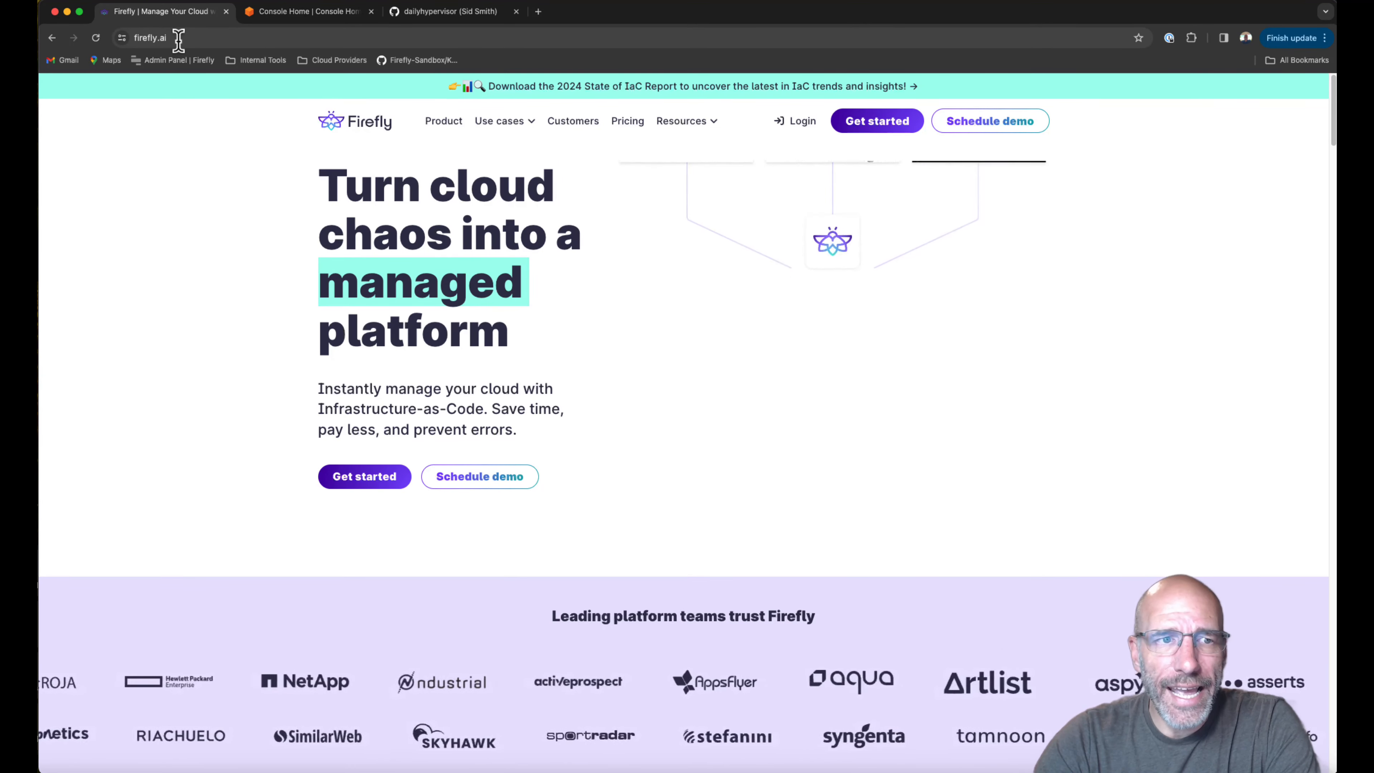
Open Firefly's Welcome sign-in page in a new tab via Get started on firefly.ai.
left_click(880, 128)
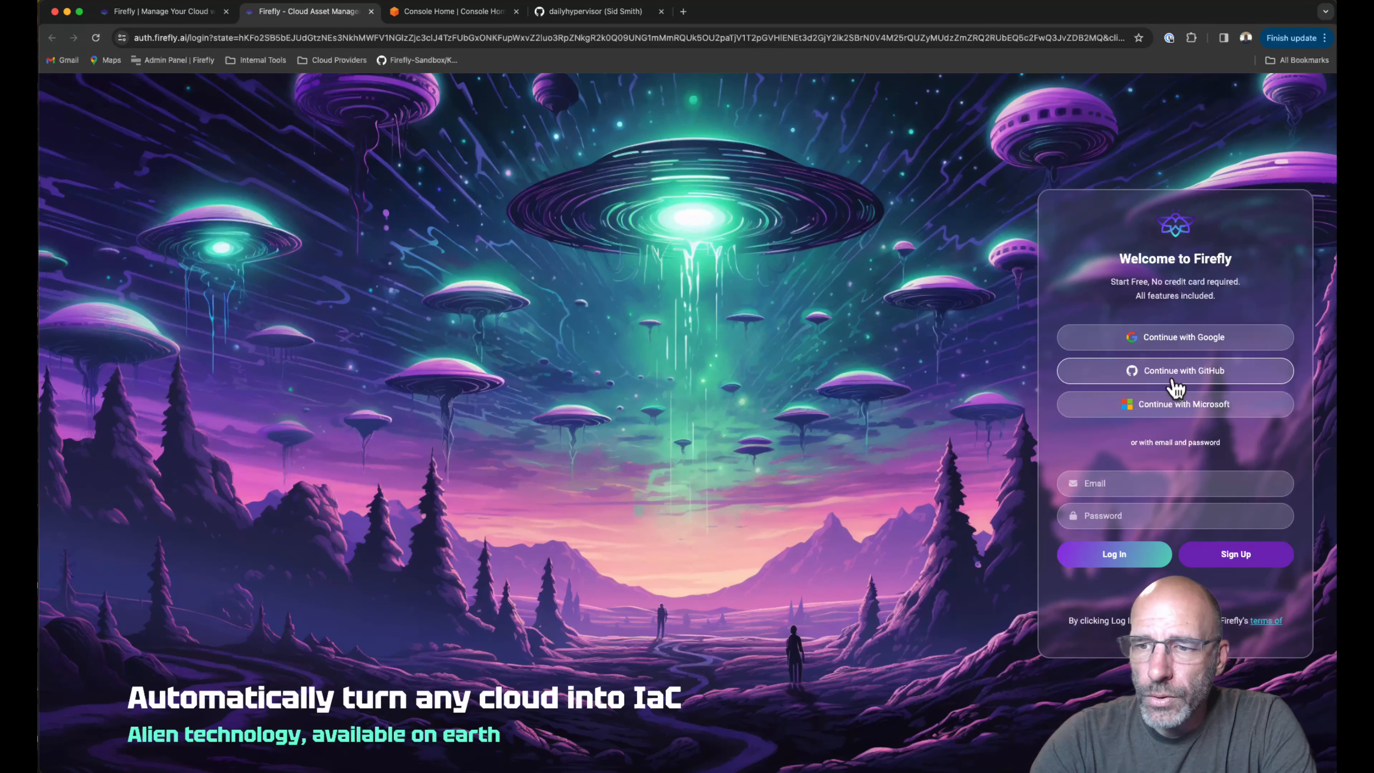
Sign up for a new Firefly account with an e-mail address and password.
left_click(1154, 482)
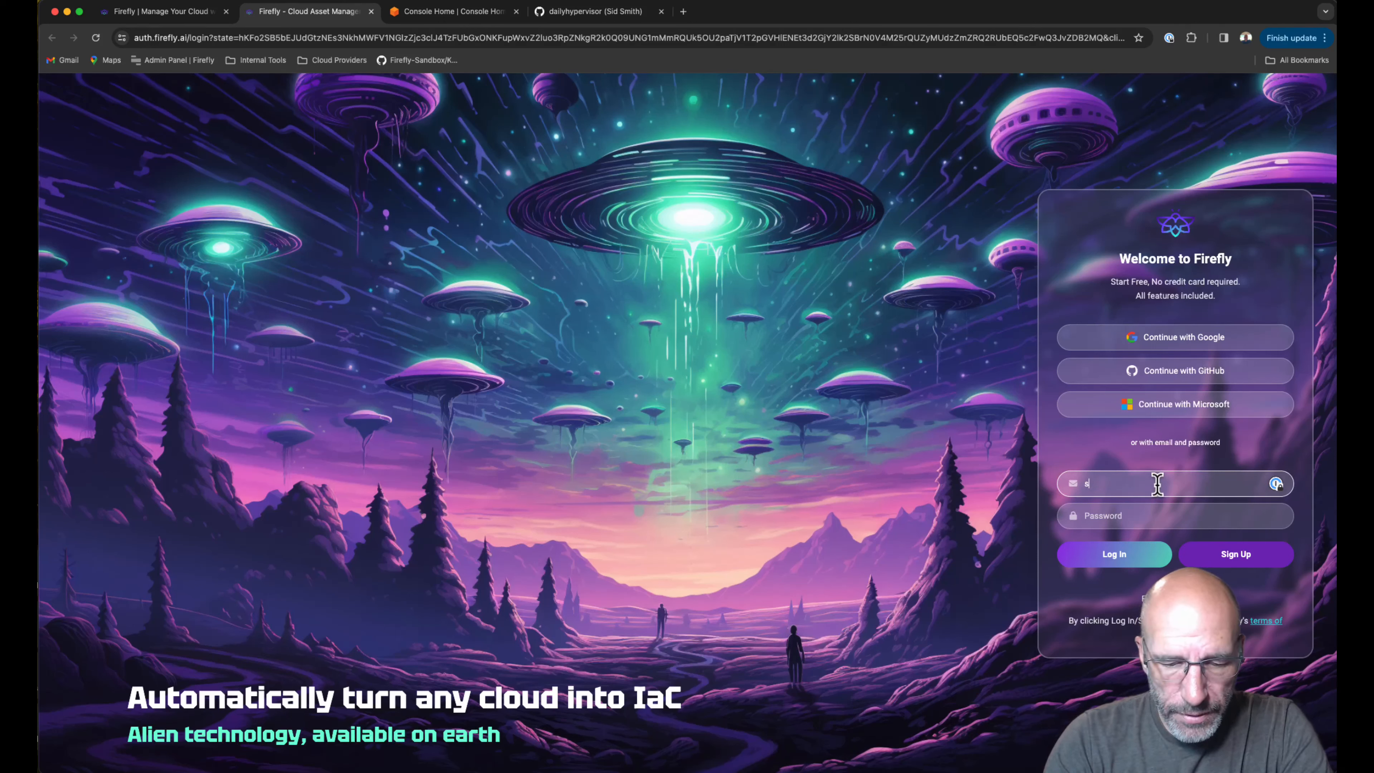
key("Tab")
type("•••••••••••")
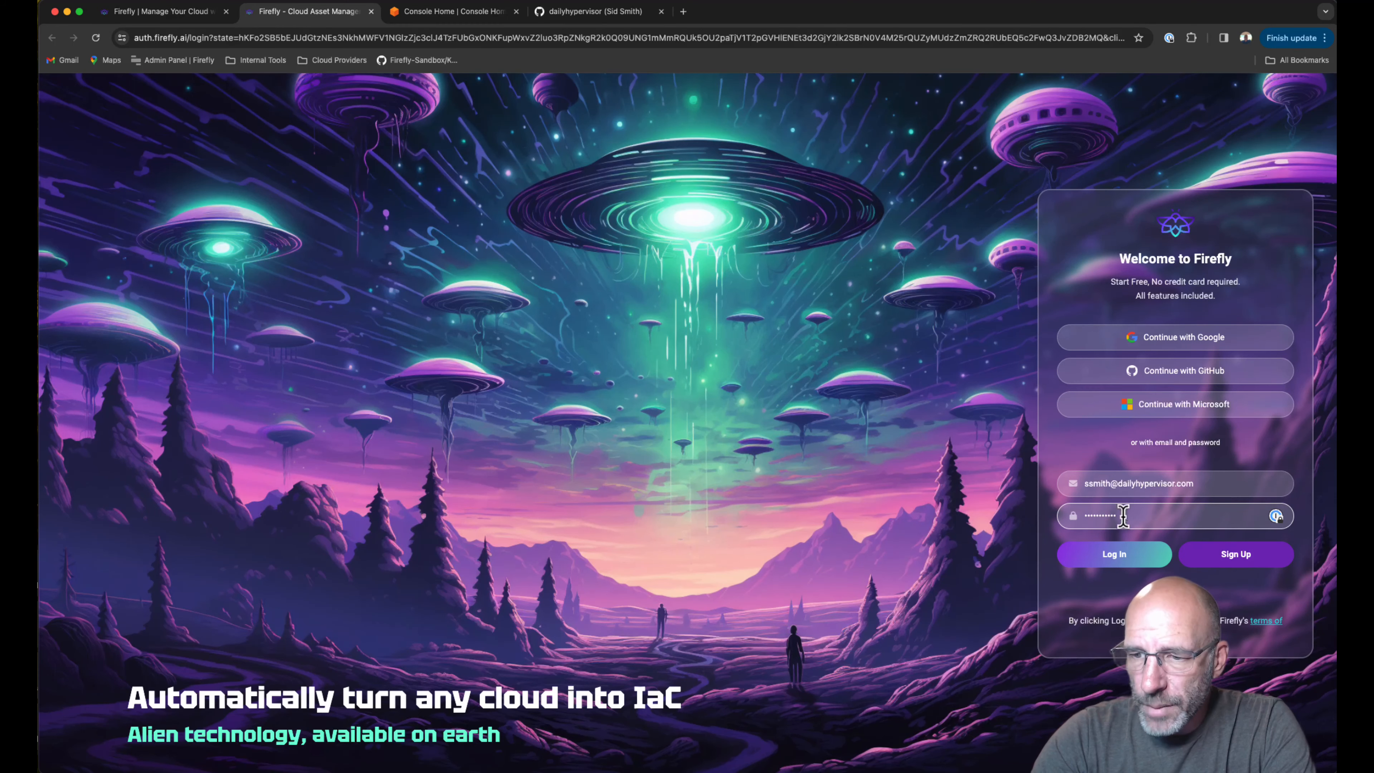
left_click(1240, 566)
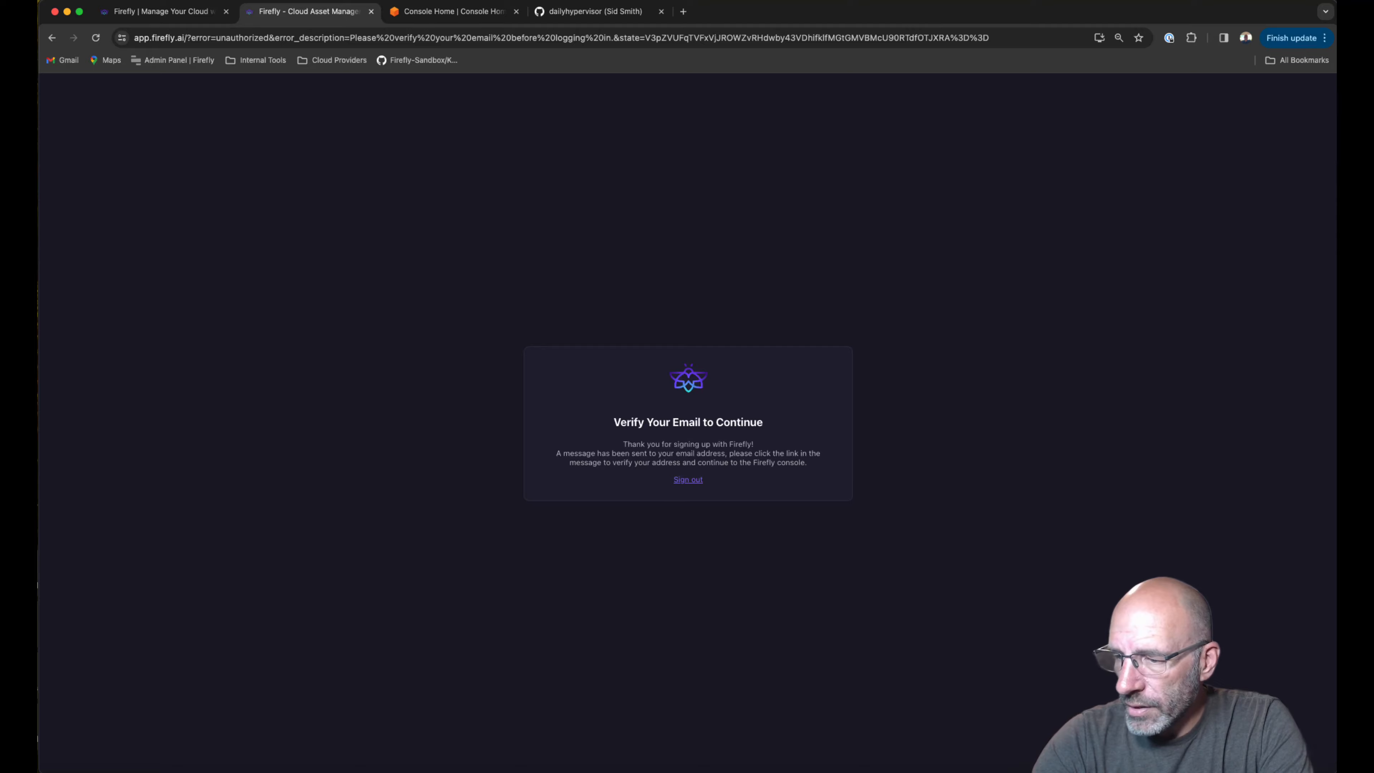
Log in with the same e-mail address and password to reach onboarding.
left_click(1159, 486)
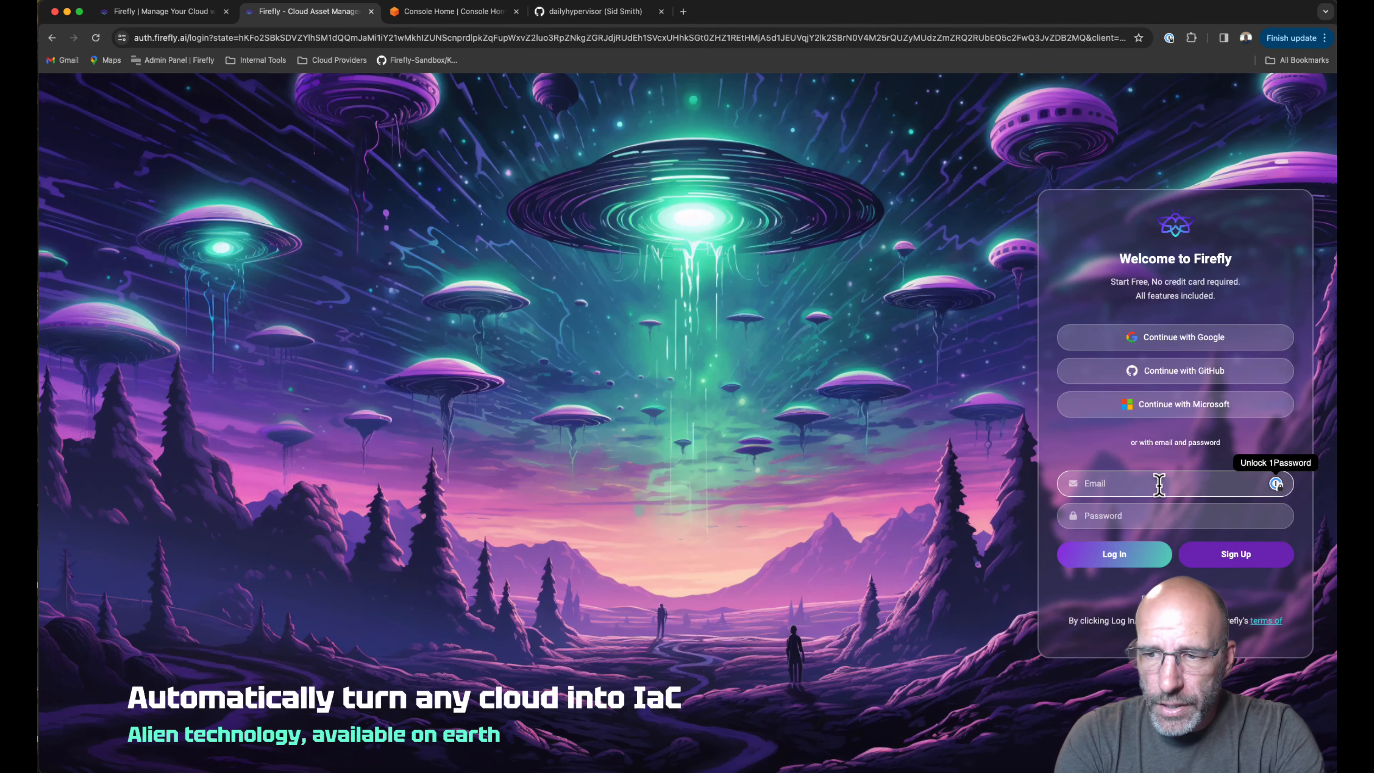
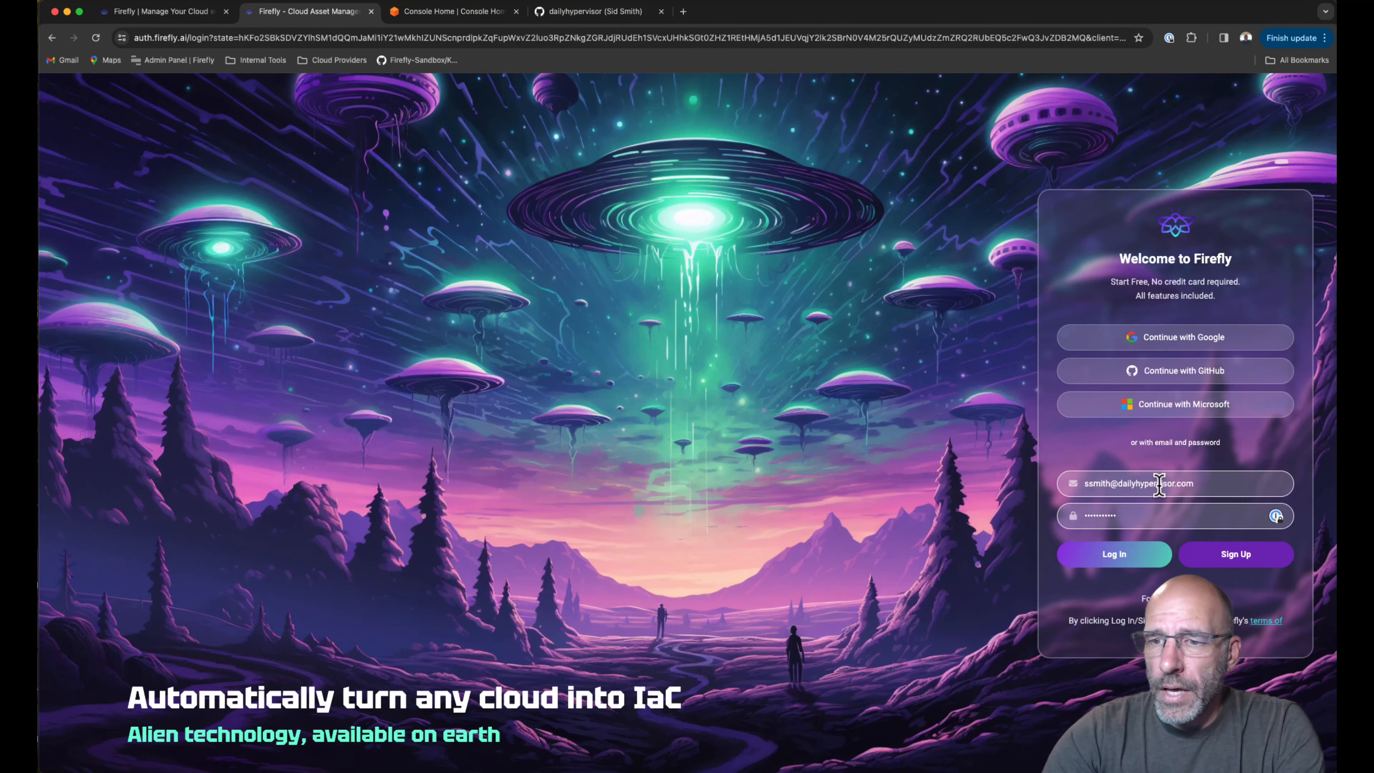
left_click(1160, 525)
type("•••••••••••")
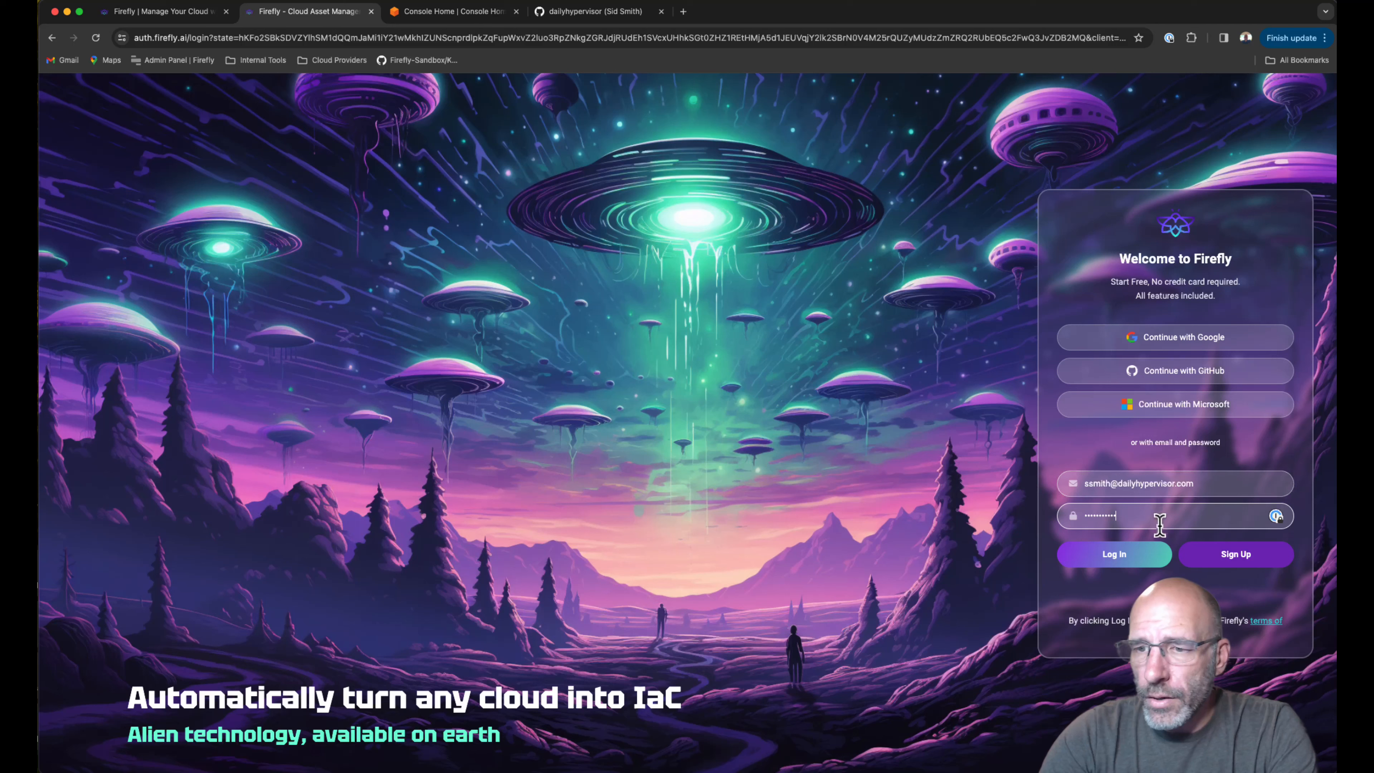
left_click(1117, 559)
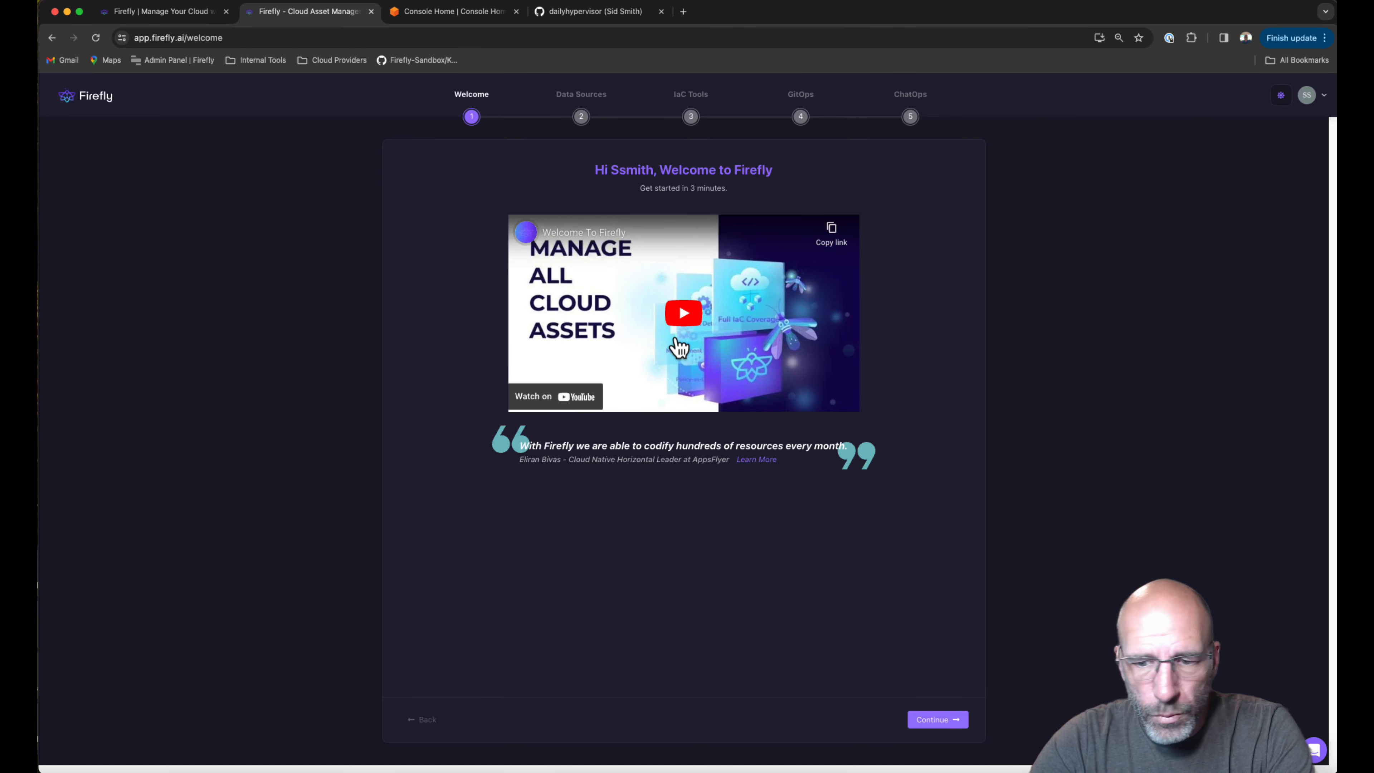
Continue past the Welcome step to the Connect your Data Sources step.
left_click(937, 720)
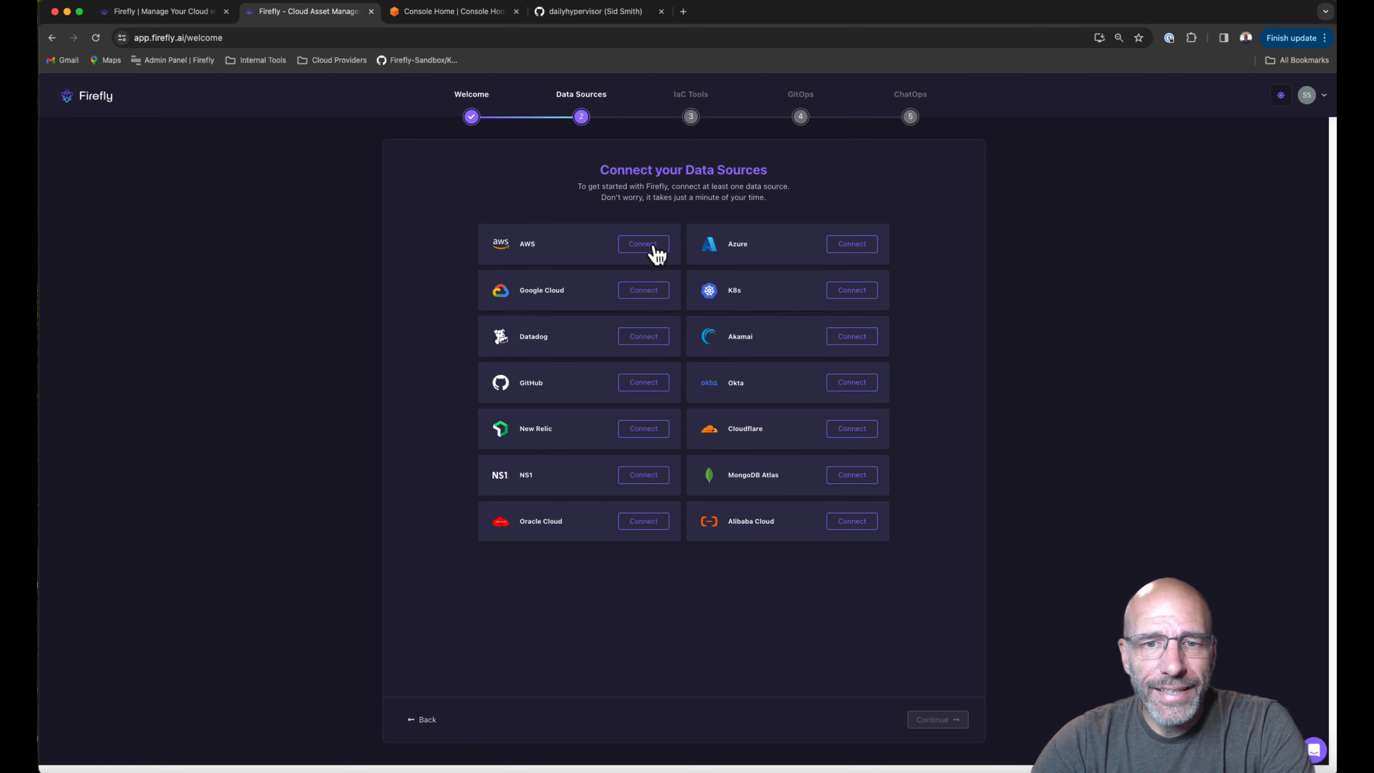
Connect AWS as a data source using the CloudFormation integration method.
left_click(642, 245)
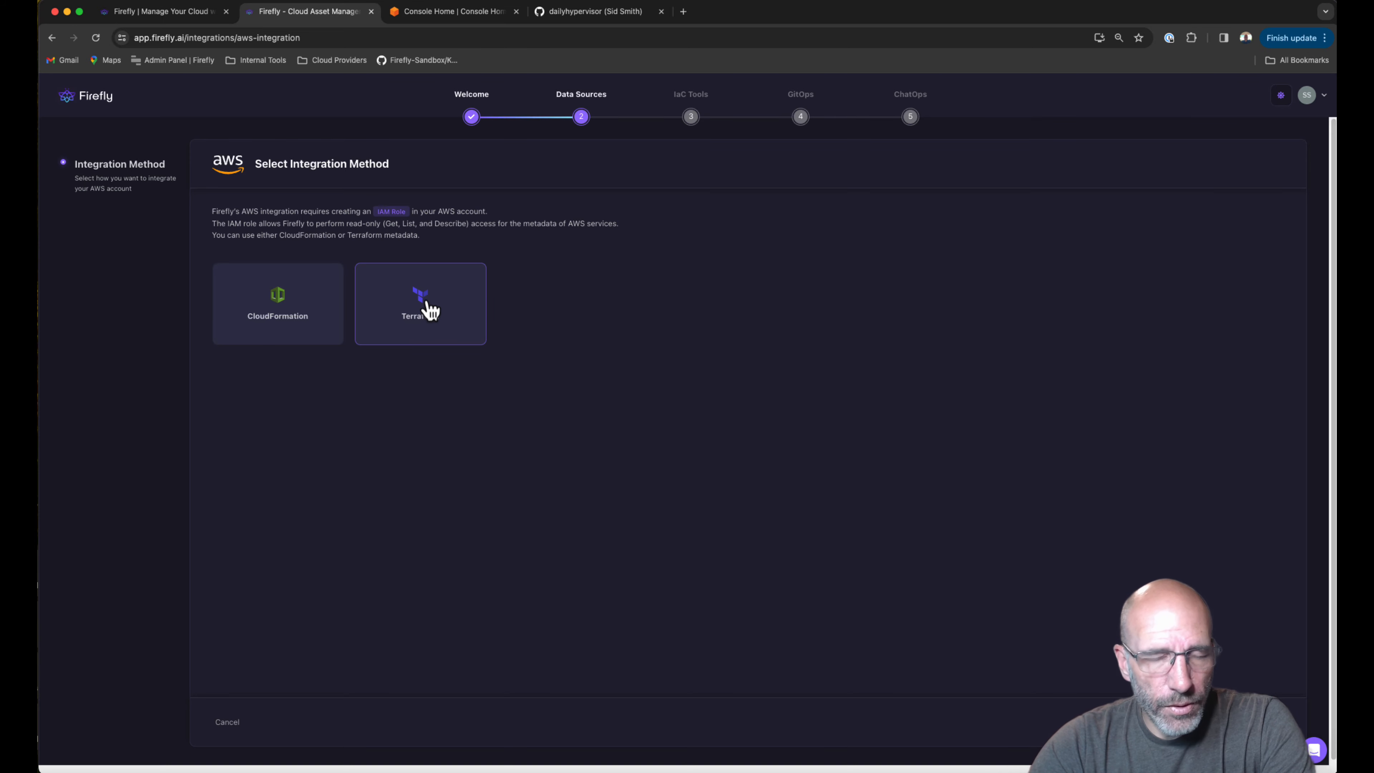
left_click(285, 310)
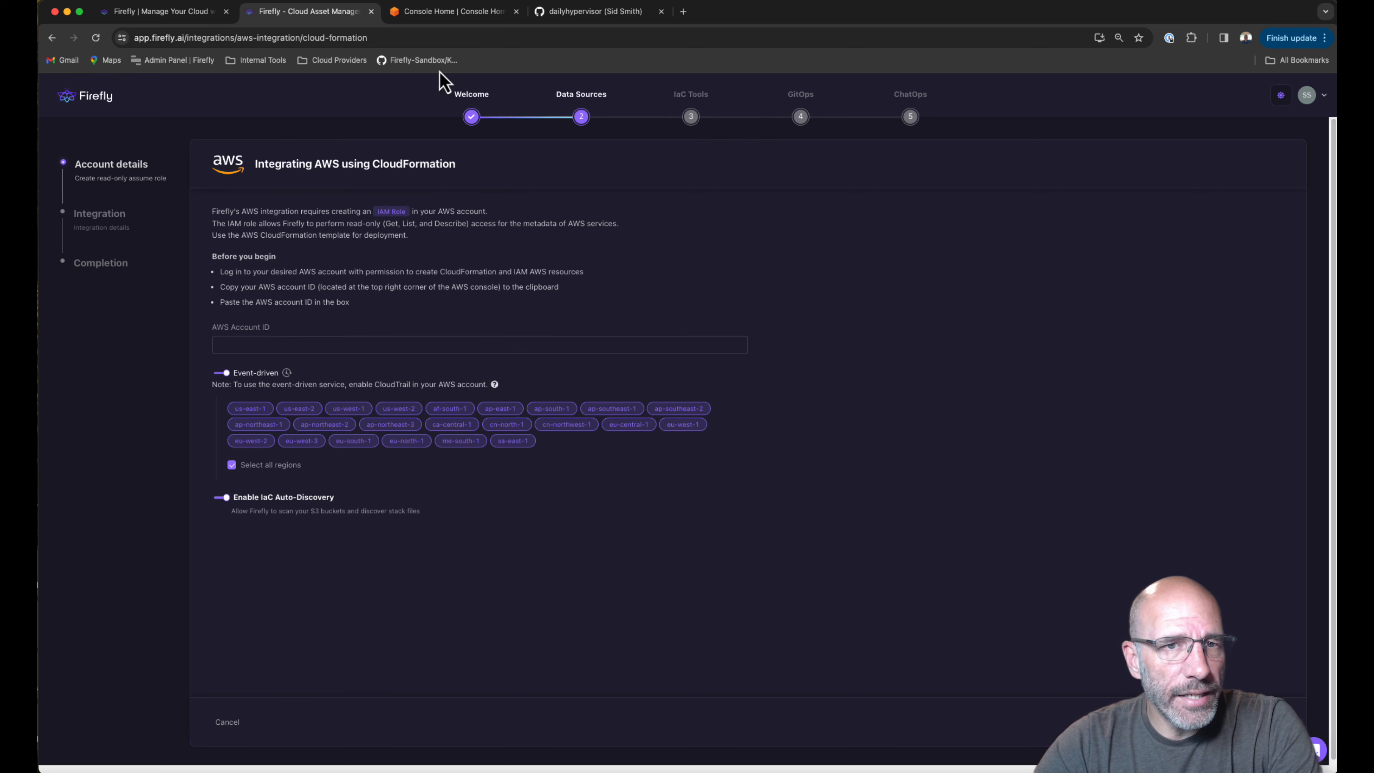
Paste the AWS account ID into the AWS Account ID field.
left_click(279, 345)
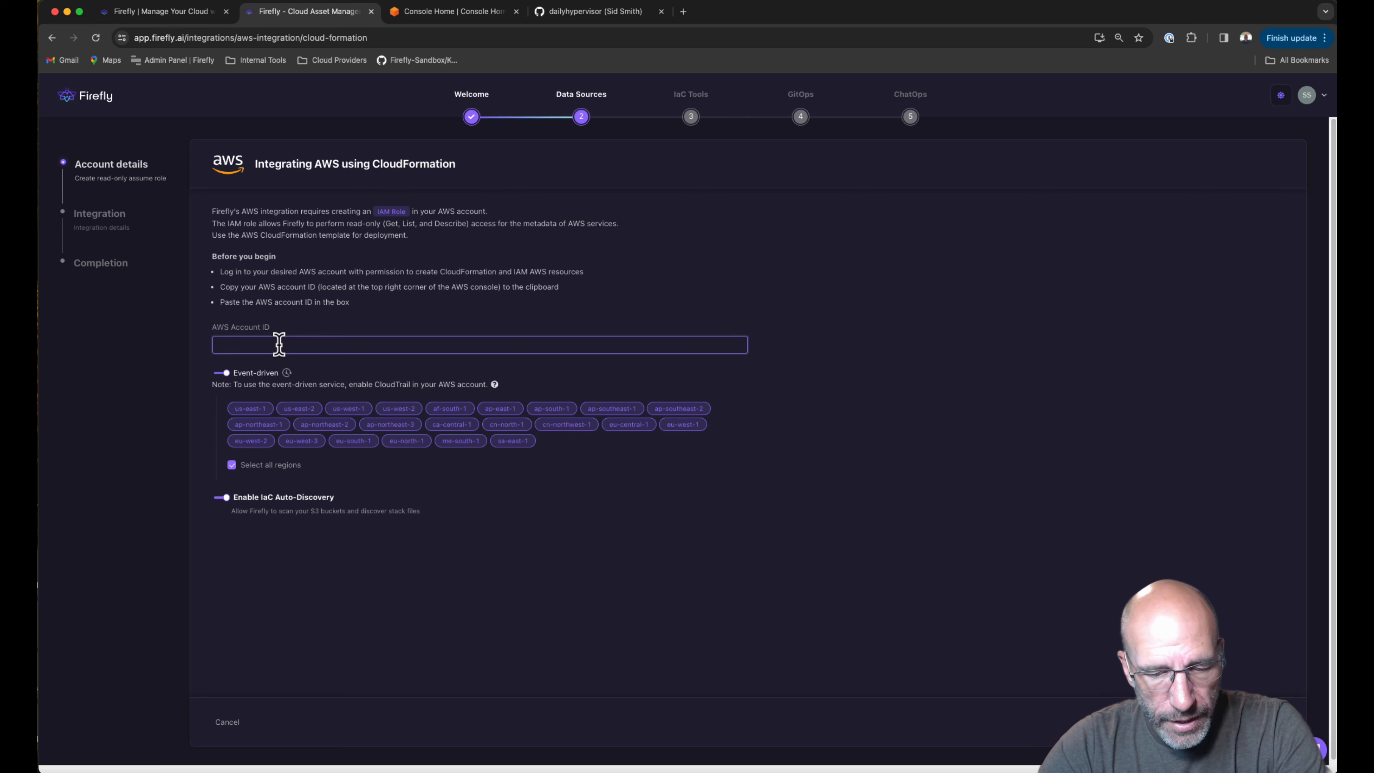
key("super+v")
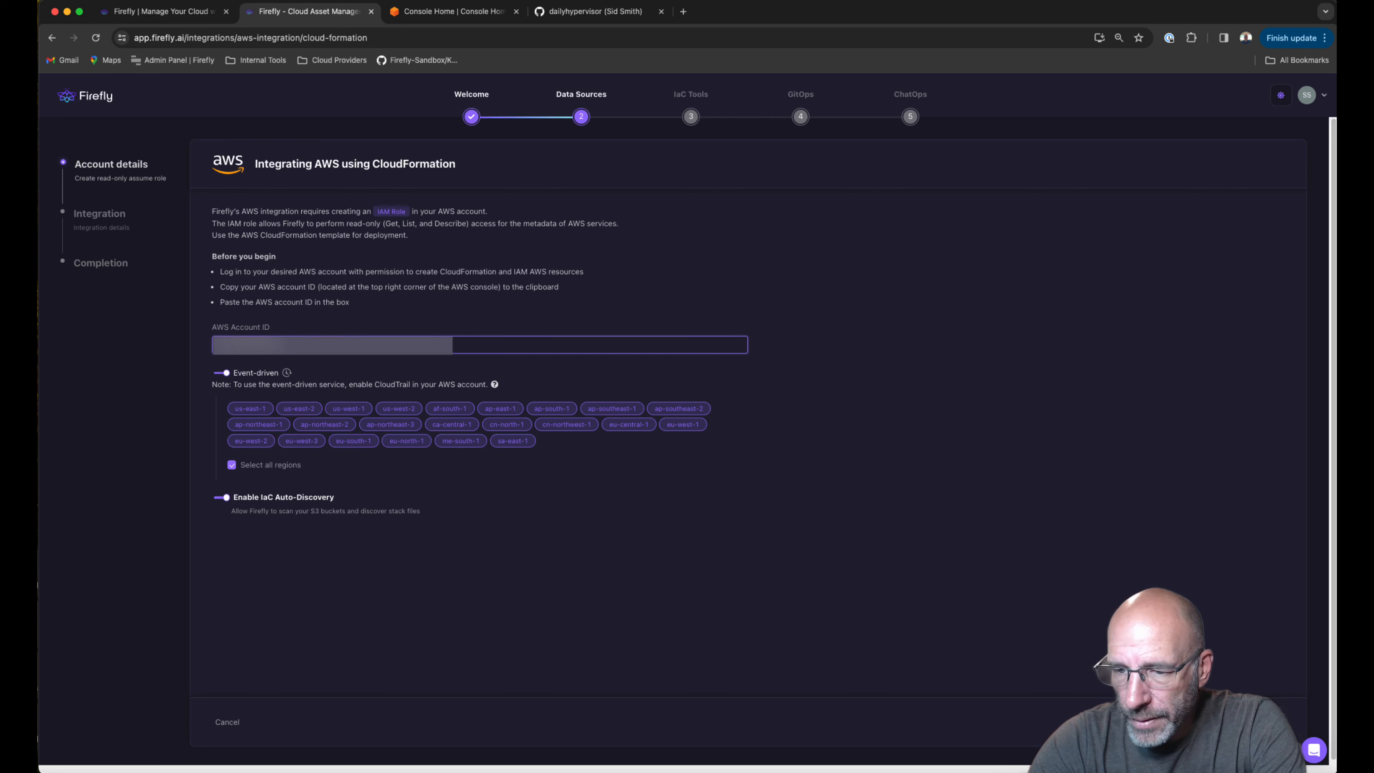
Create the firefly-readonly CloudFormation stack from Firefly's template, then return to Firefly.
left_click(1249, 722)
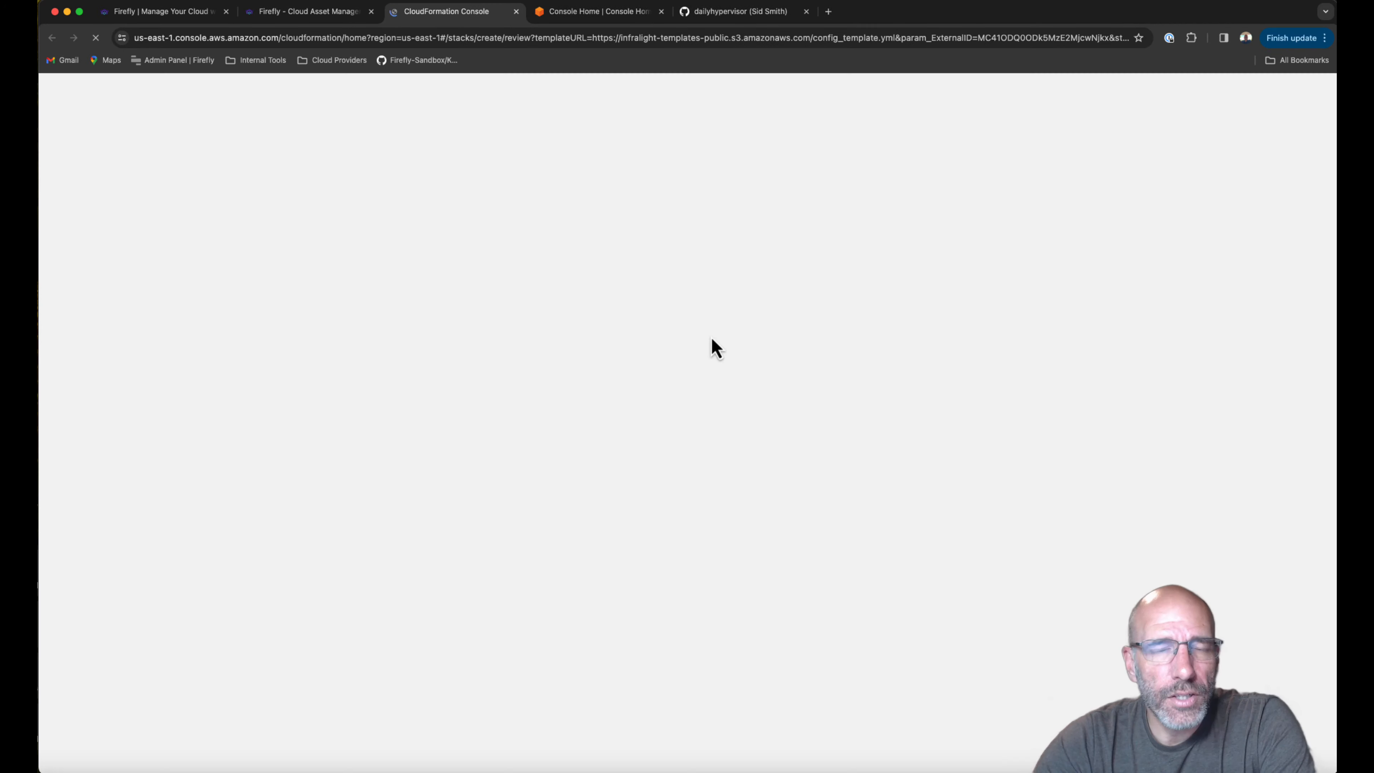
scroll(133, 695, "down", 2)
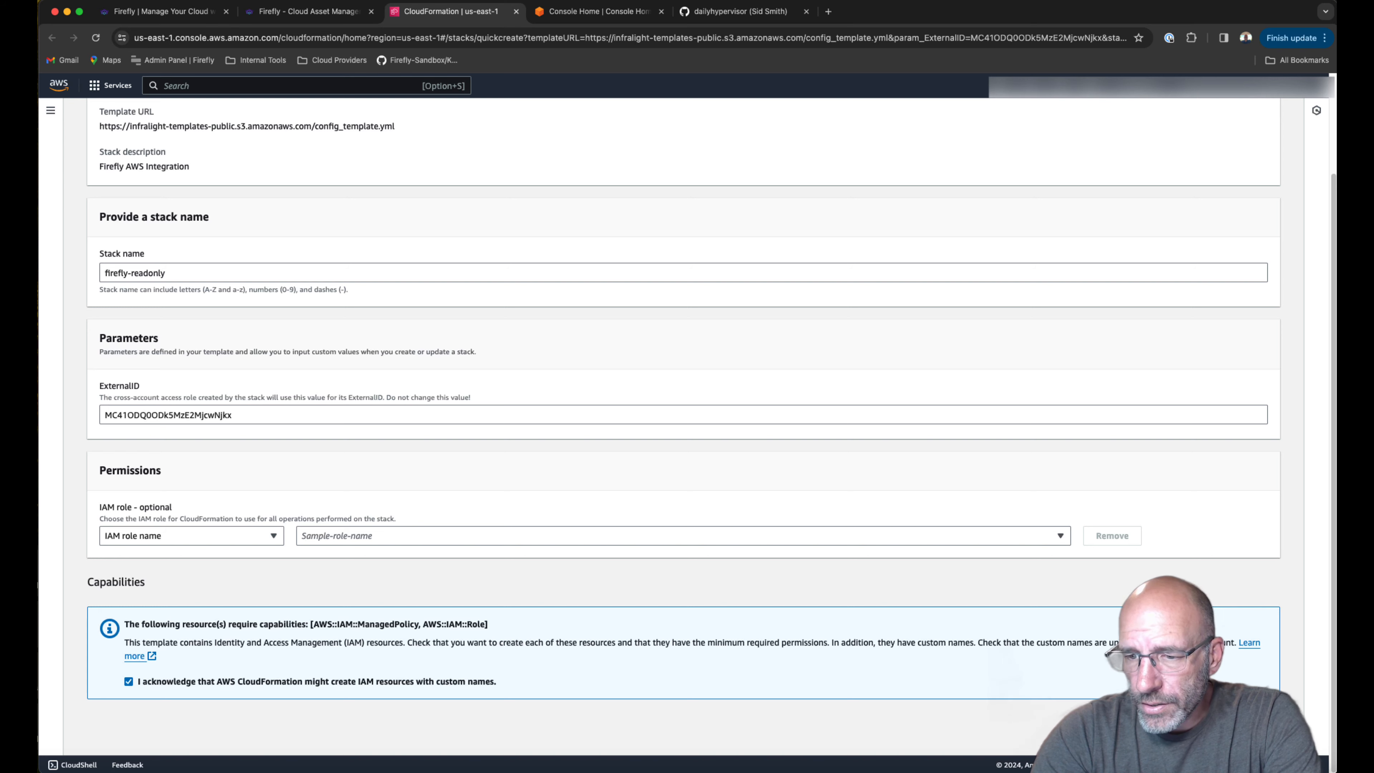
left_click(1242, 733)
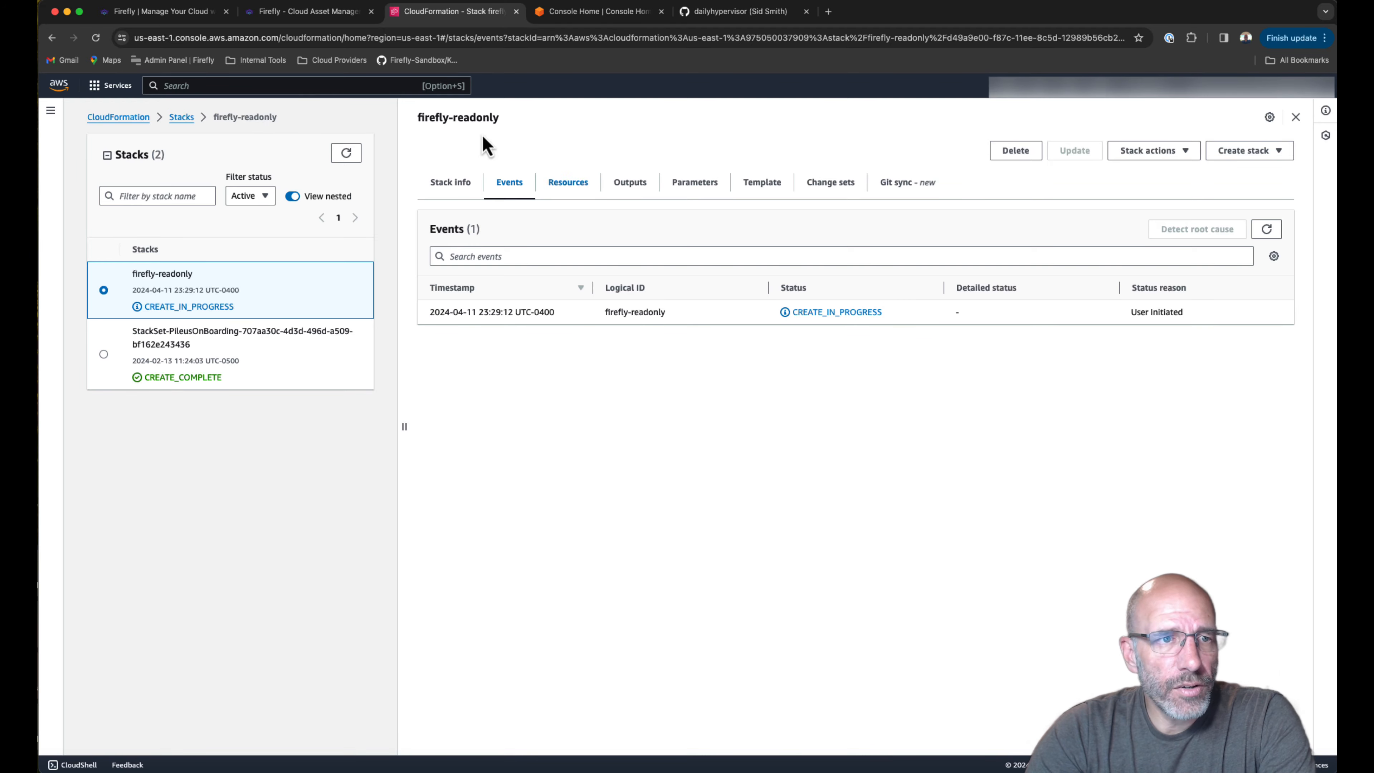
left_click(96, 38)
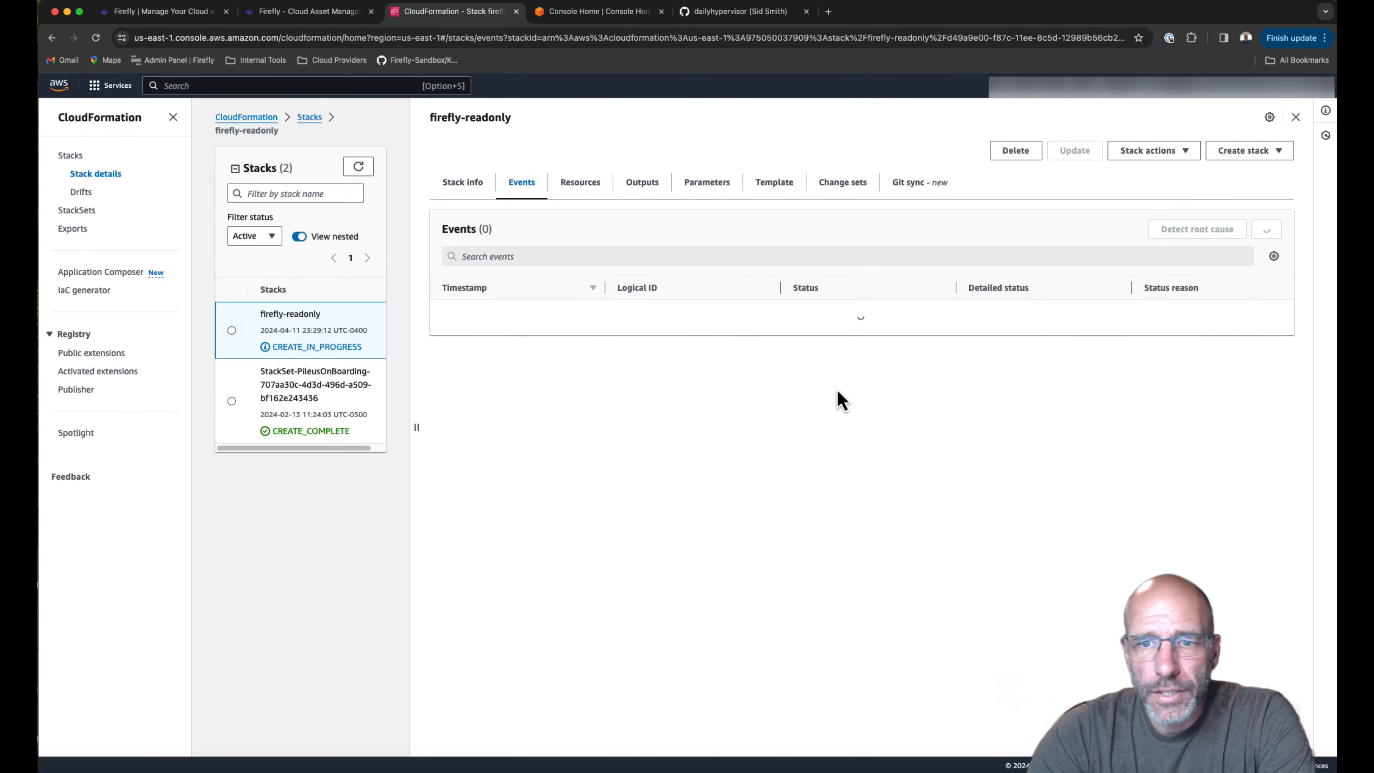
scroll(865, 393, "down", 2)
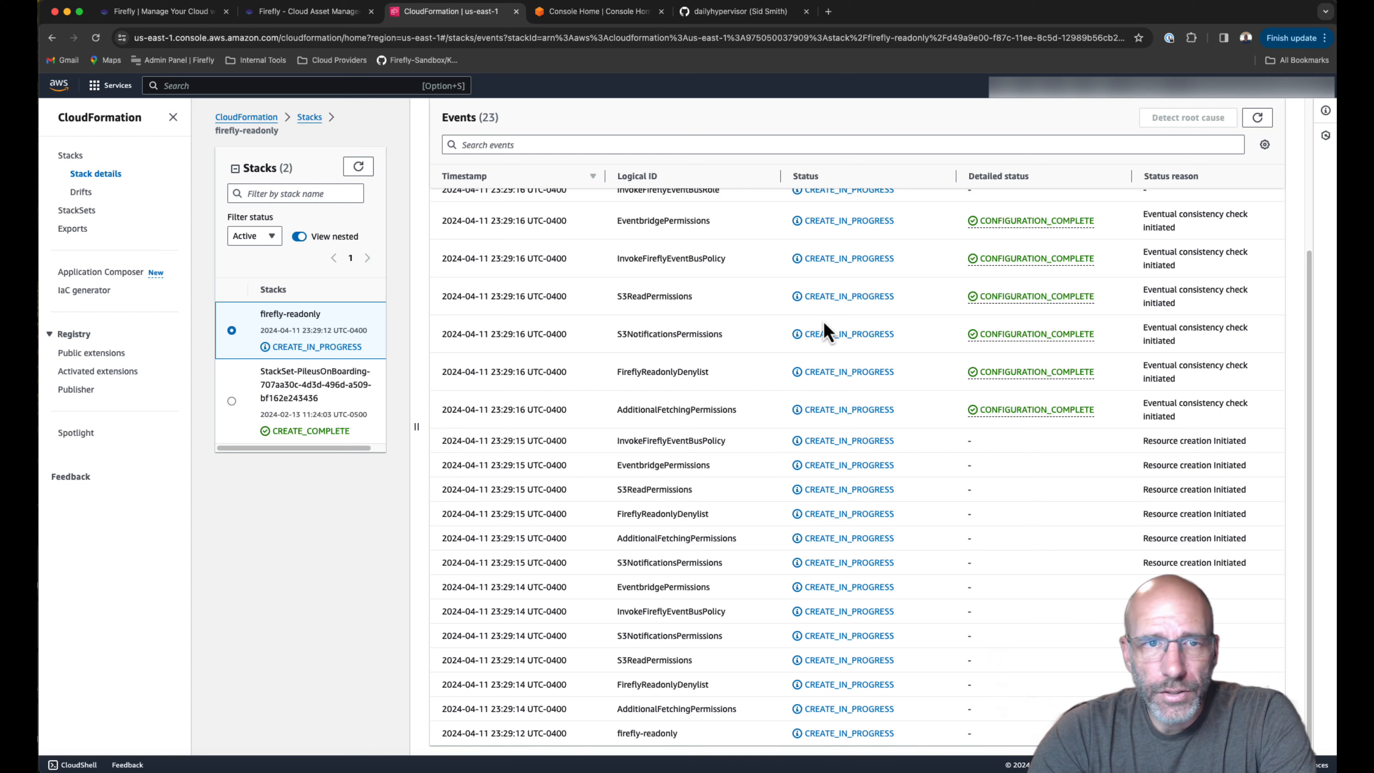
left_click(320, 22)
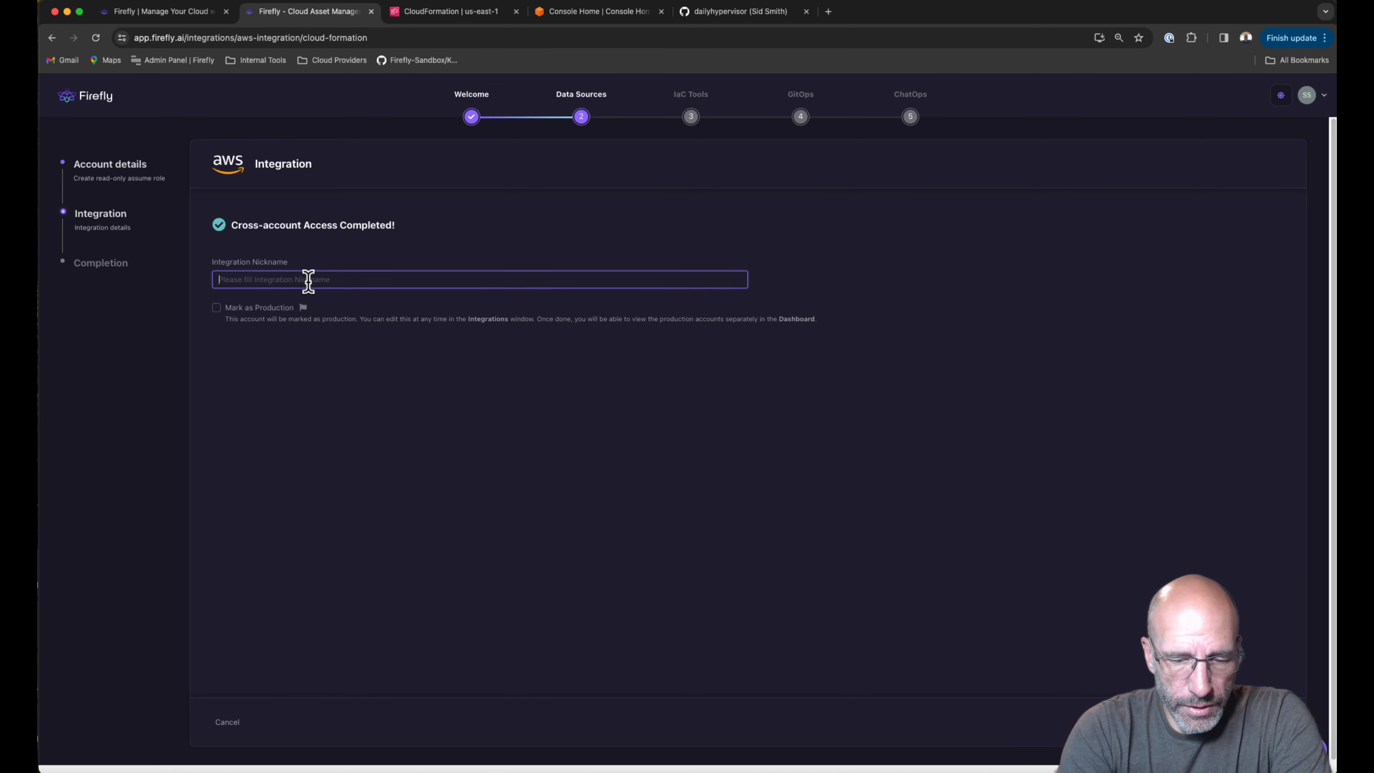
Name the AWS integration 'Staging', finish it, and return to data sources.
type("Staging")
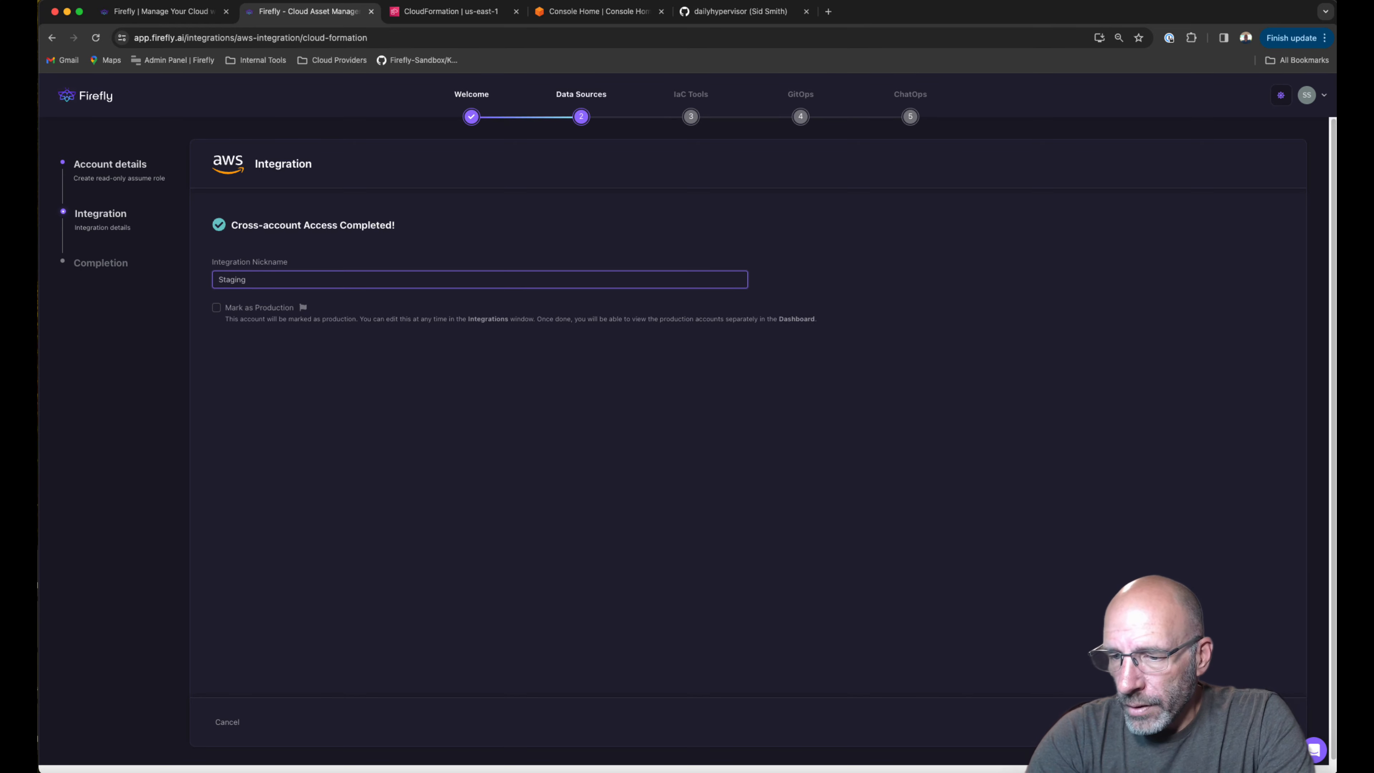
left_click(1260, 723)
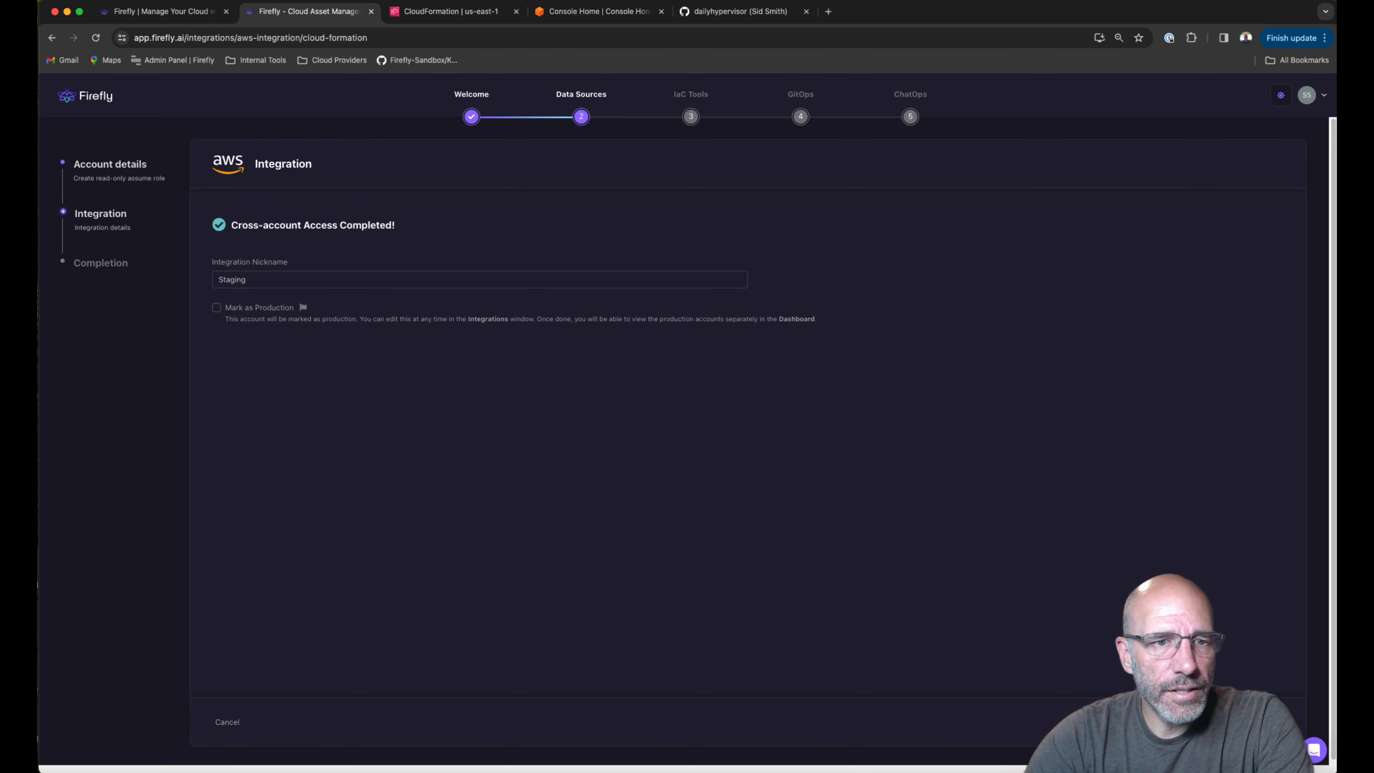
left_click(1261, 722)
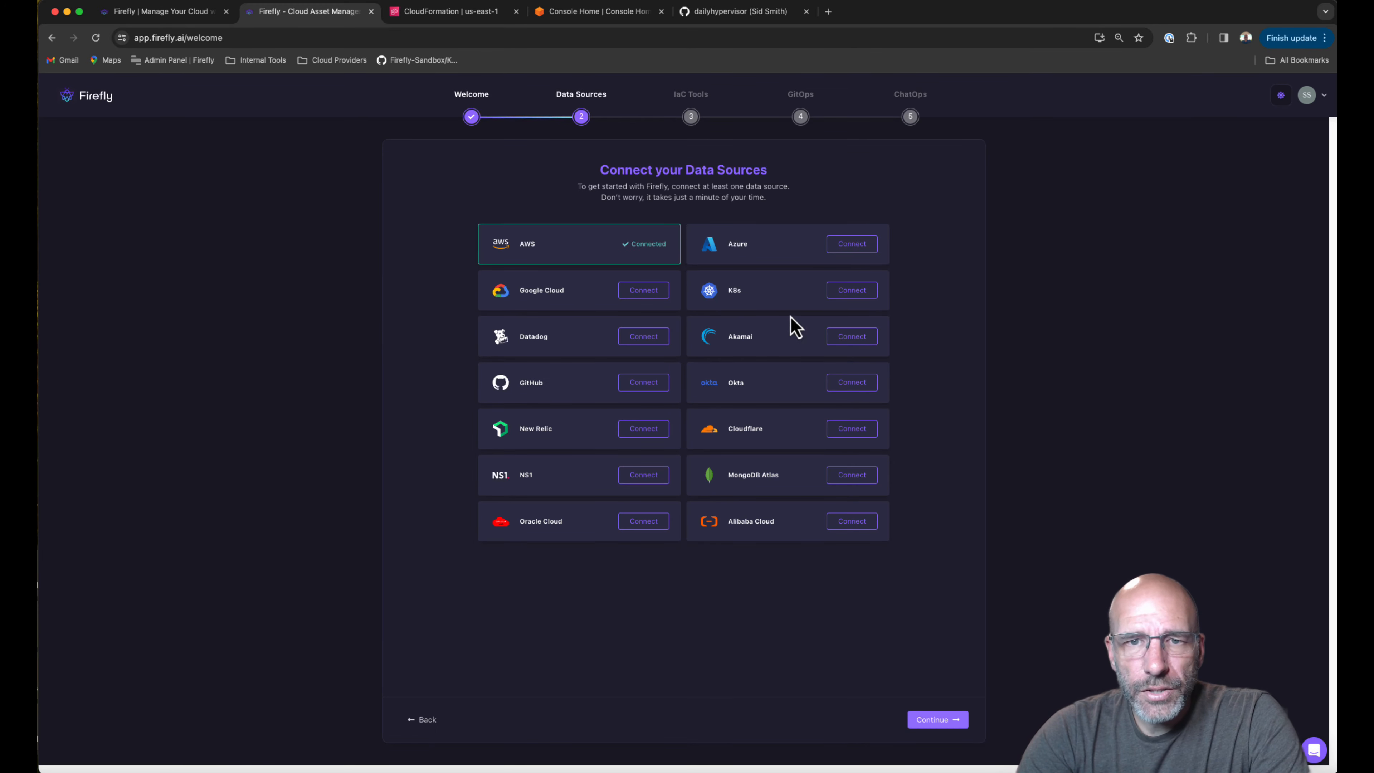
Continue through the Data Sources and IaC Tools steps to GitOps.
left_click(952, 730)
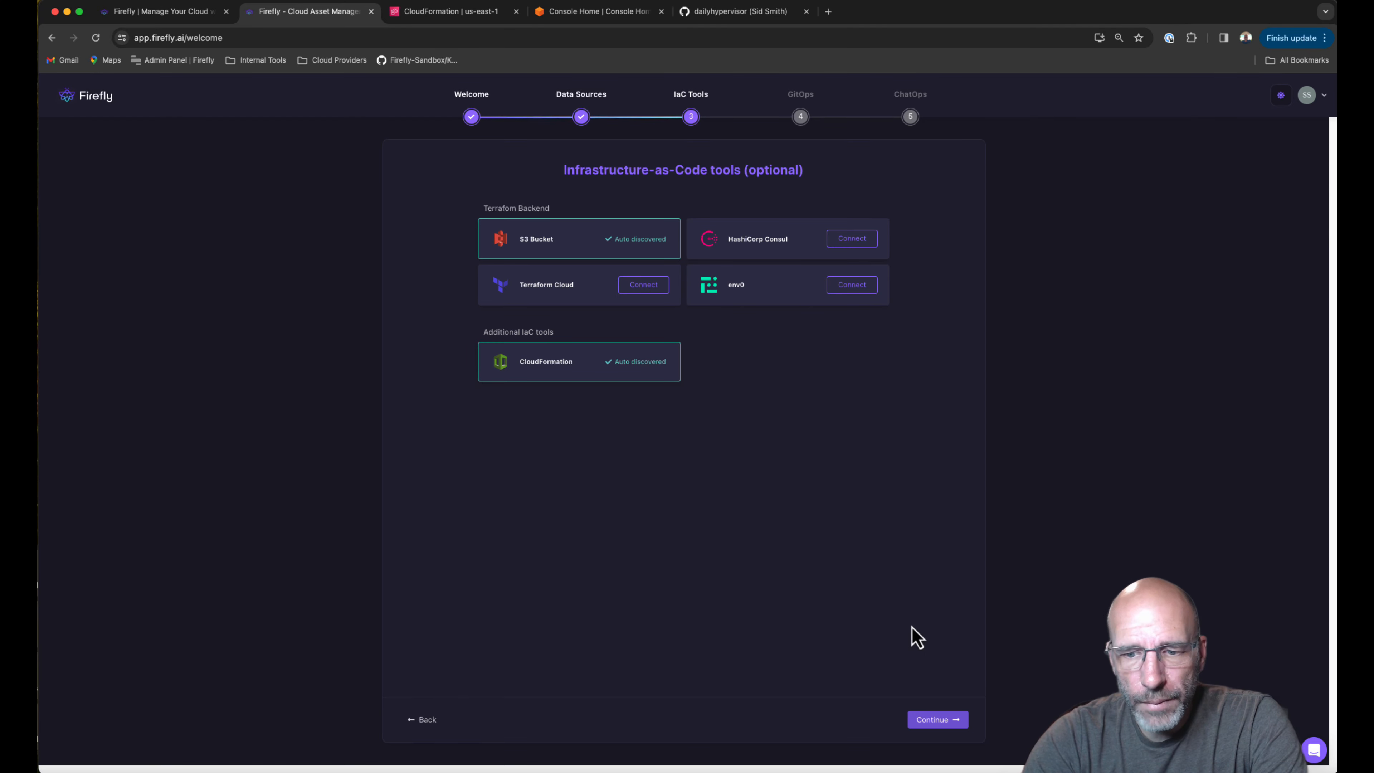
left_click(959, 728)
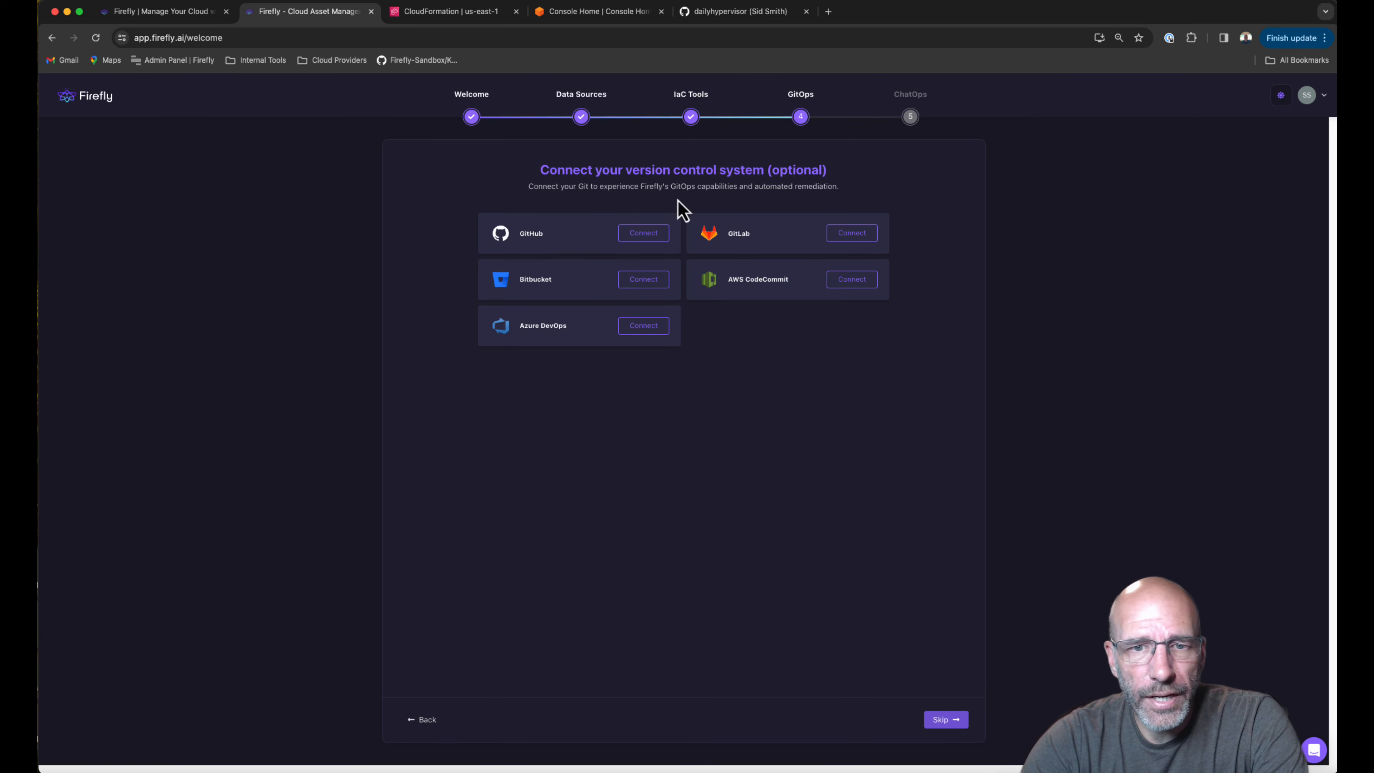
Install and authorize the Firefly GitHub app with the signed-in GitHub account.
left_click(622, 238)
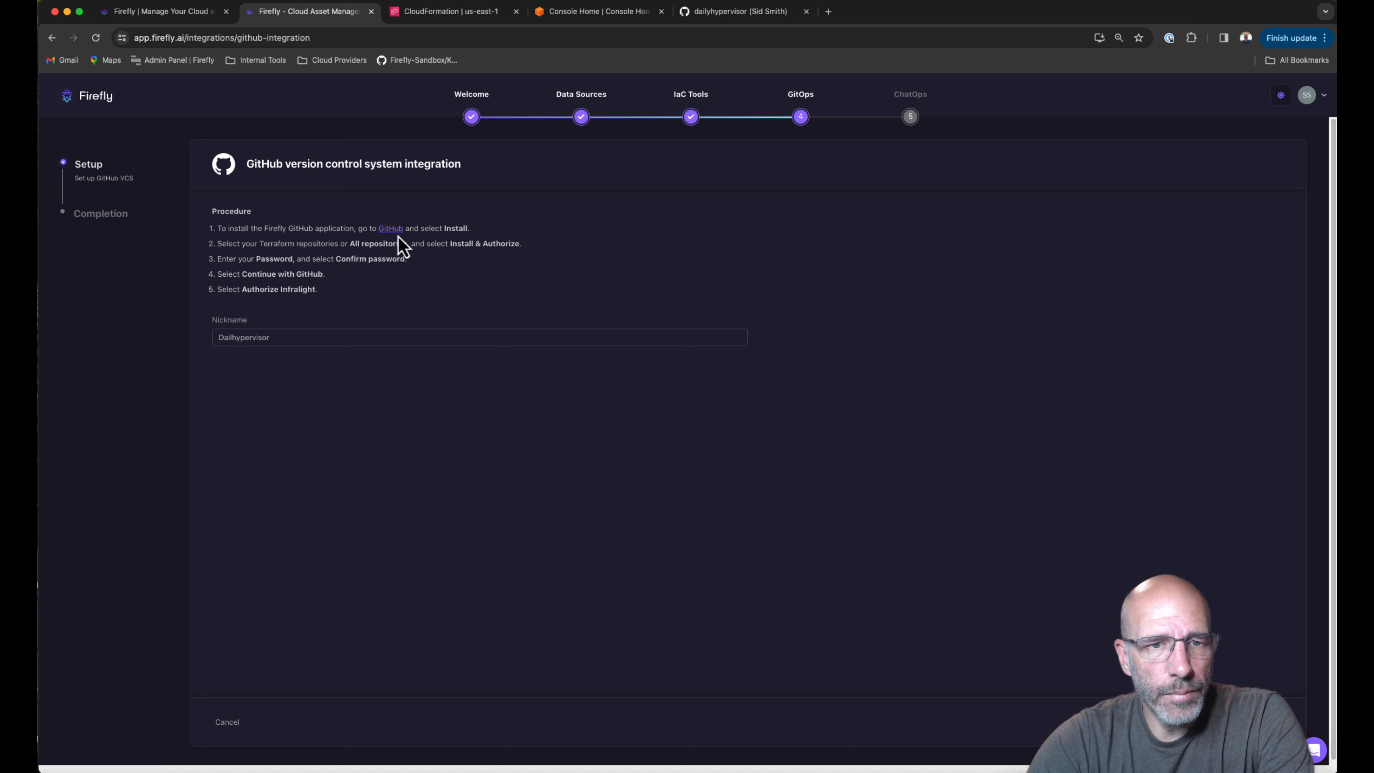
left_click(391, 230)
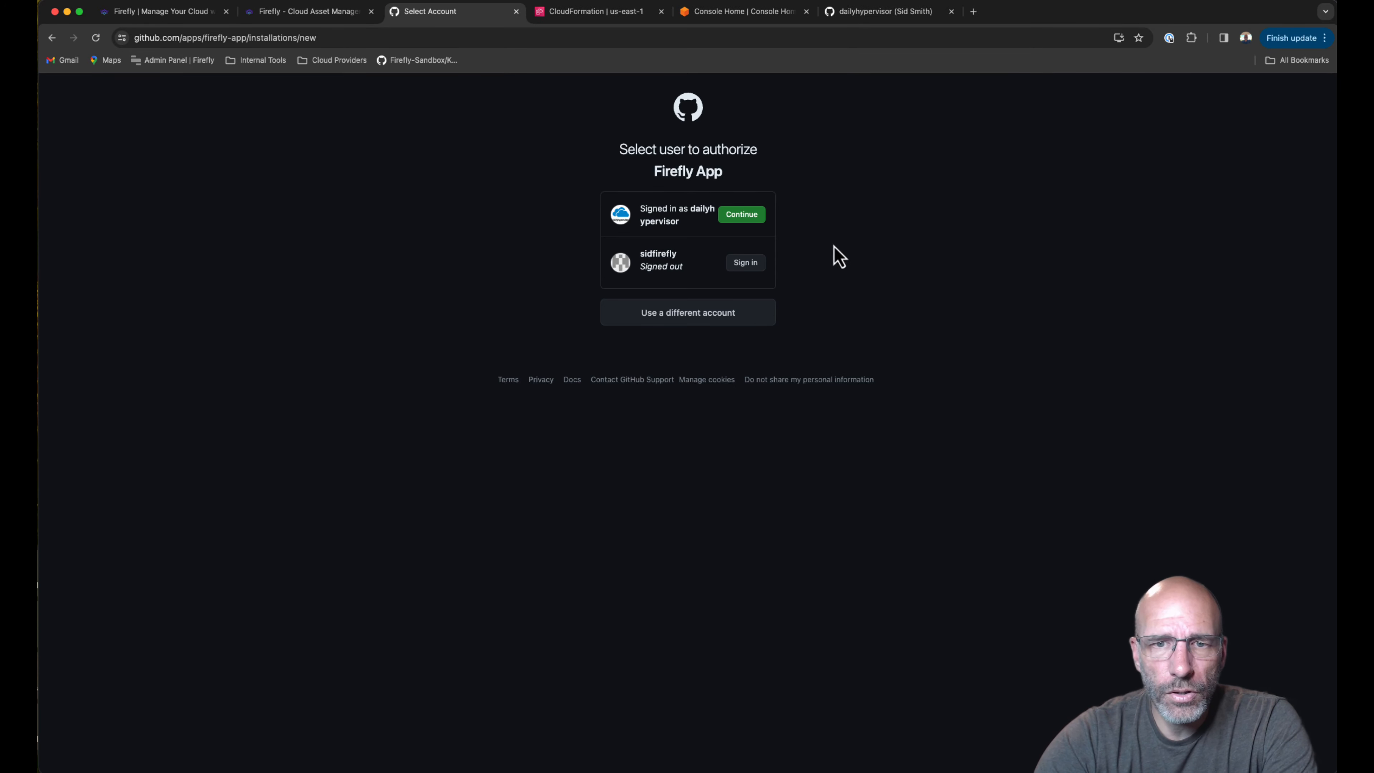
left_click(739, 221)
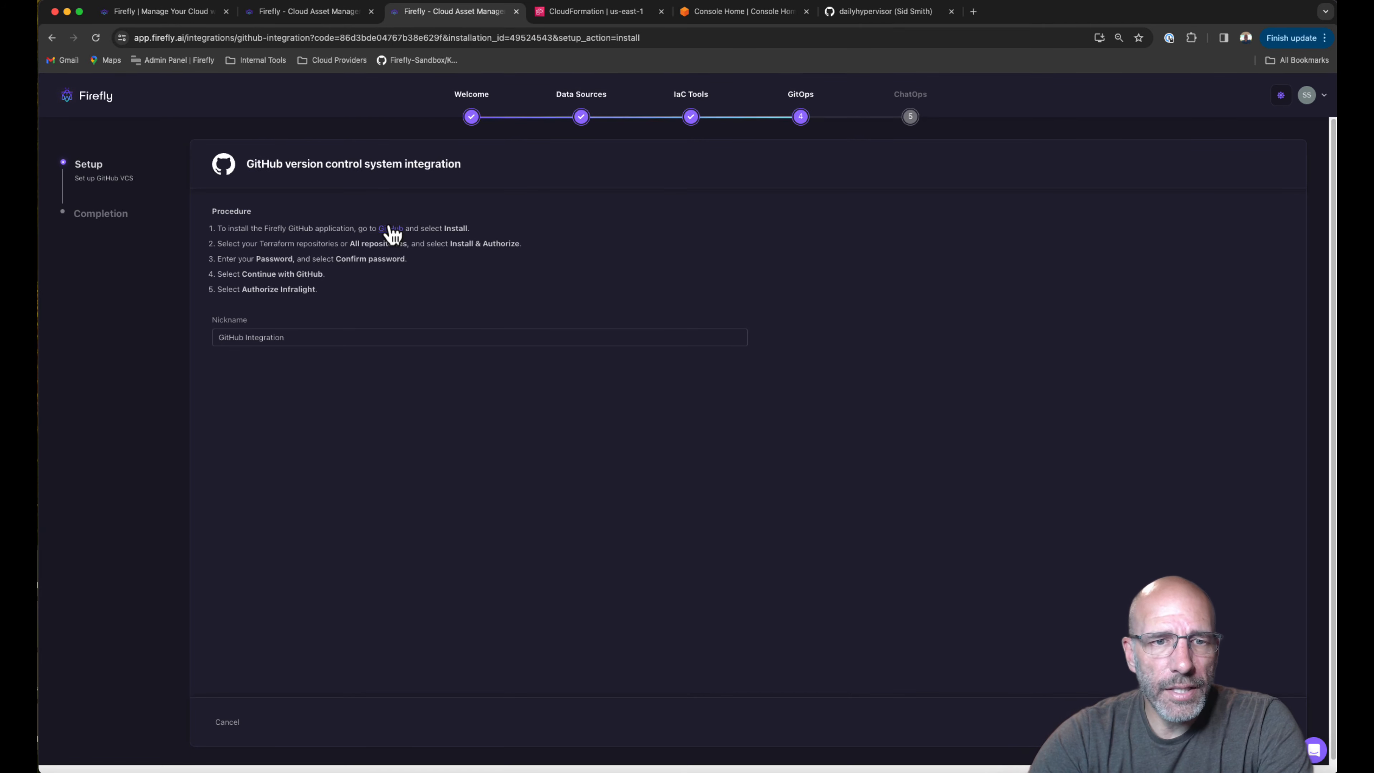
Nickname the GitHub integration 'Dailyhypervisor', create it, and advance to ChatOps.
left_click(312, 338)
left_click_drag(313, 340, 199, 351)
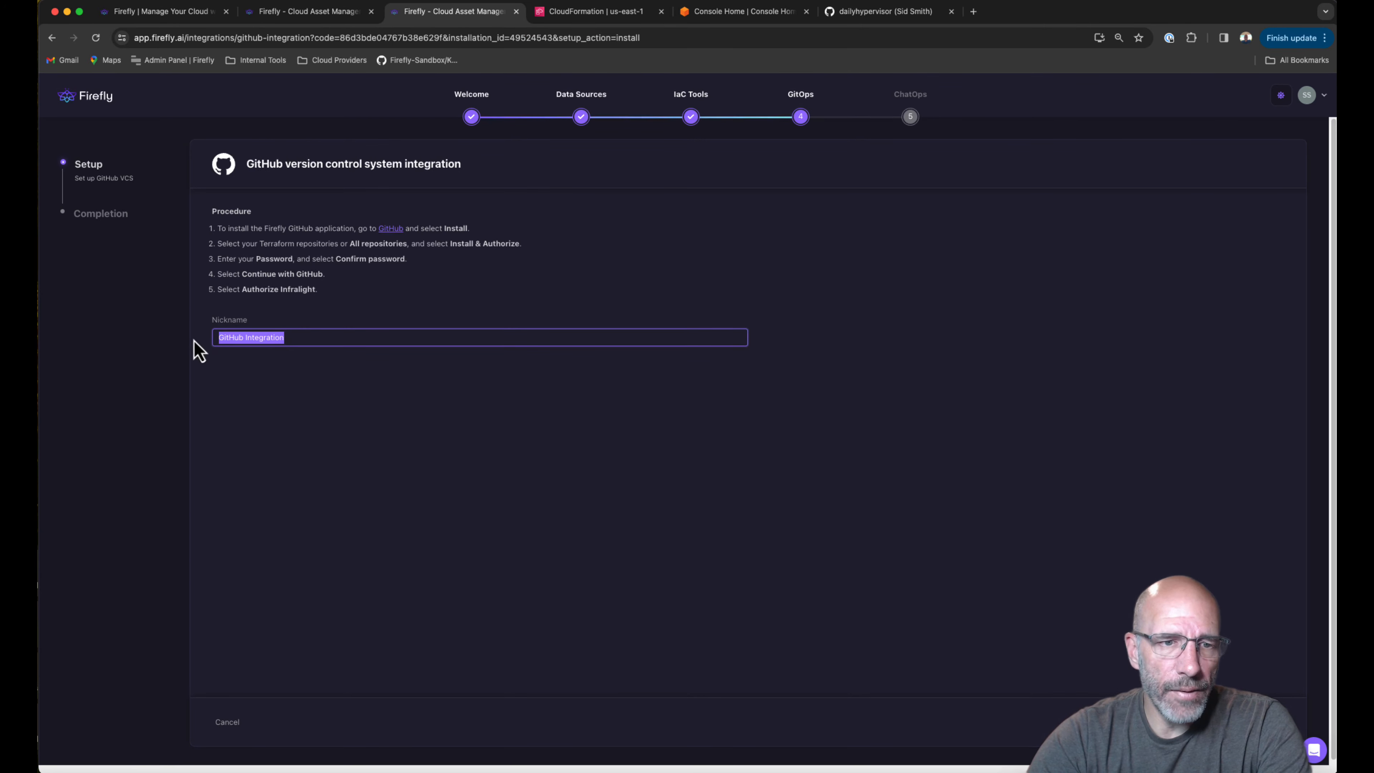
type("Dailyhypervisor")
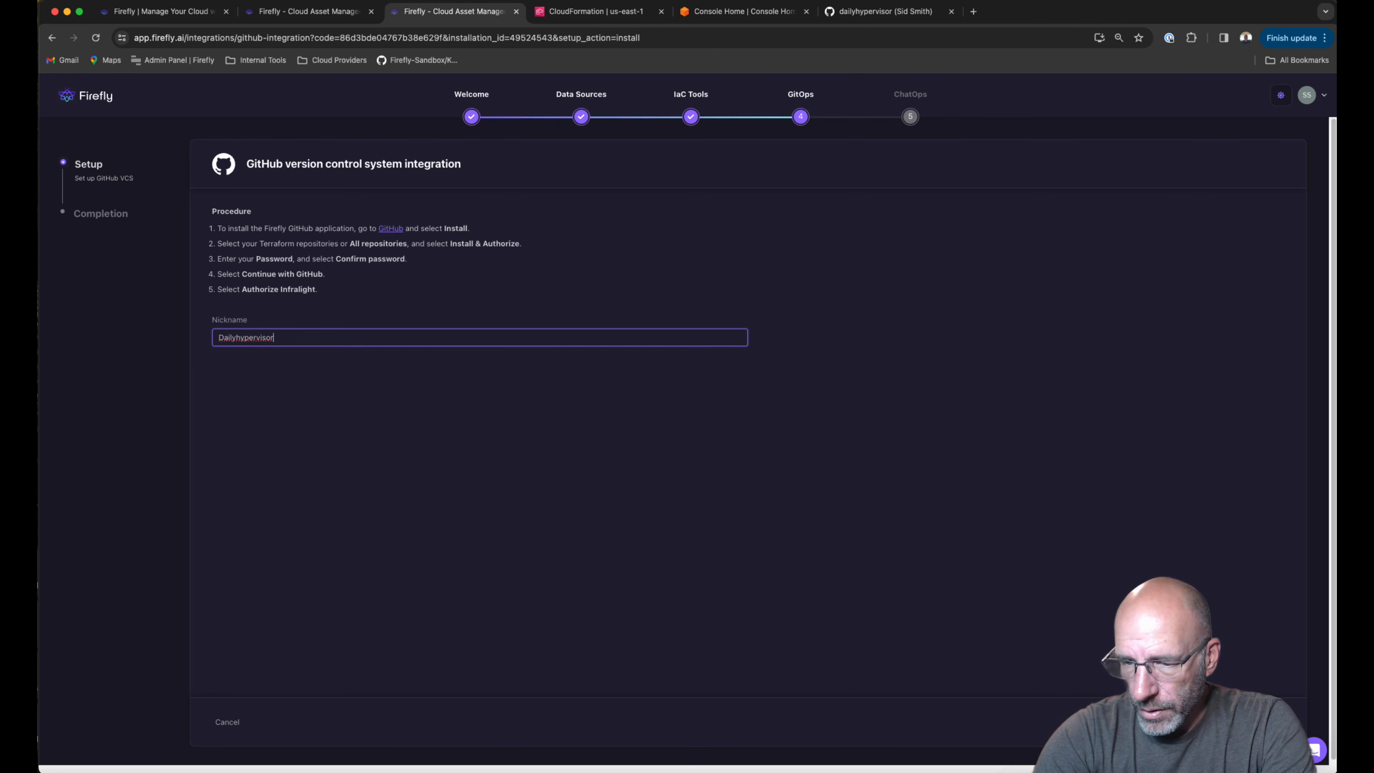
left_click(1263, 722)
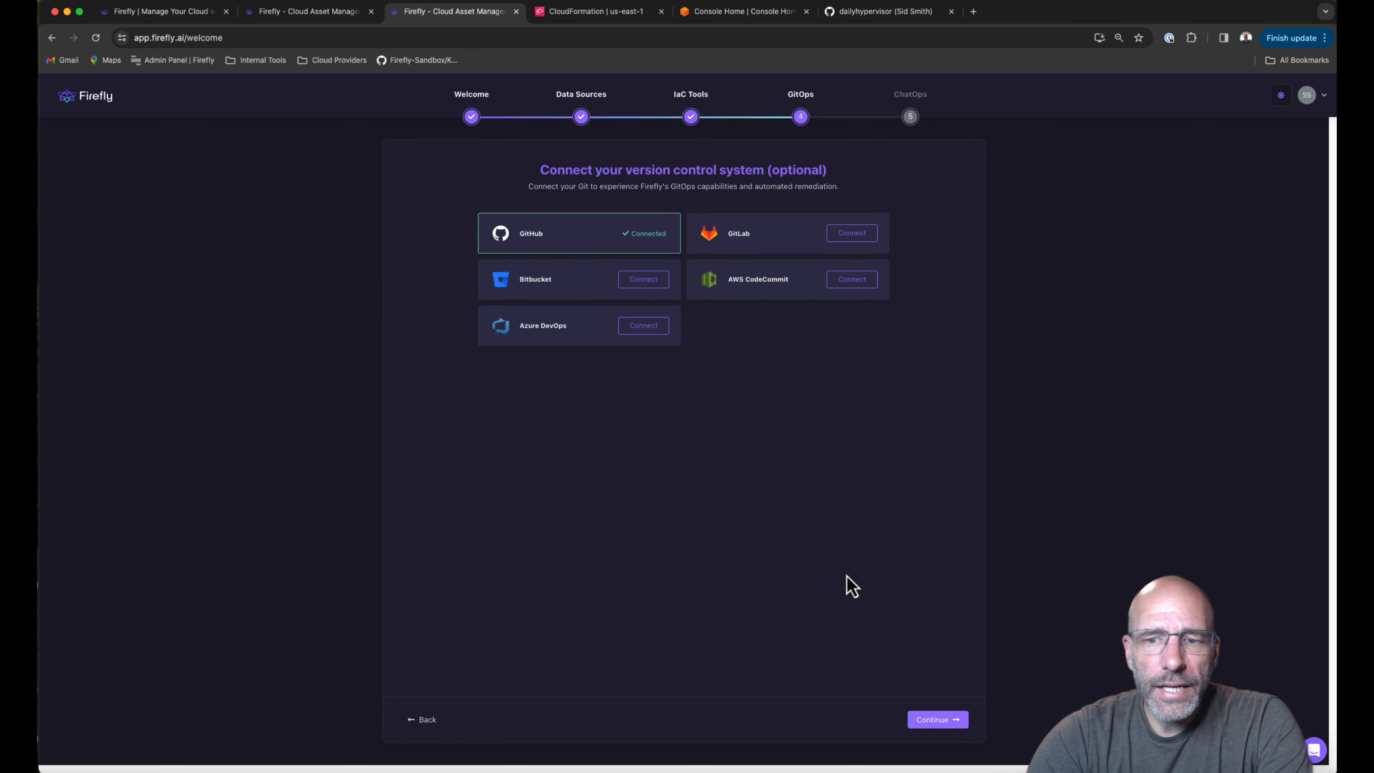
left_click(941, 721)
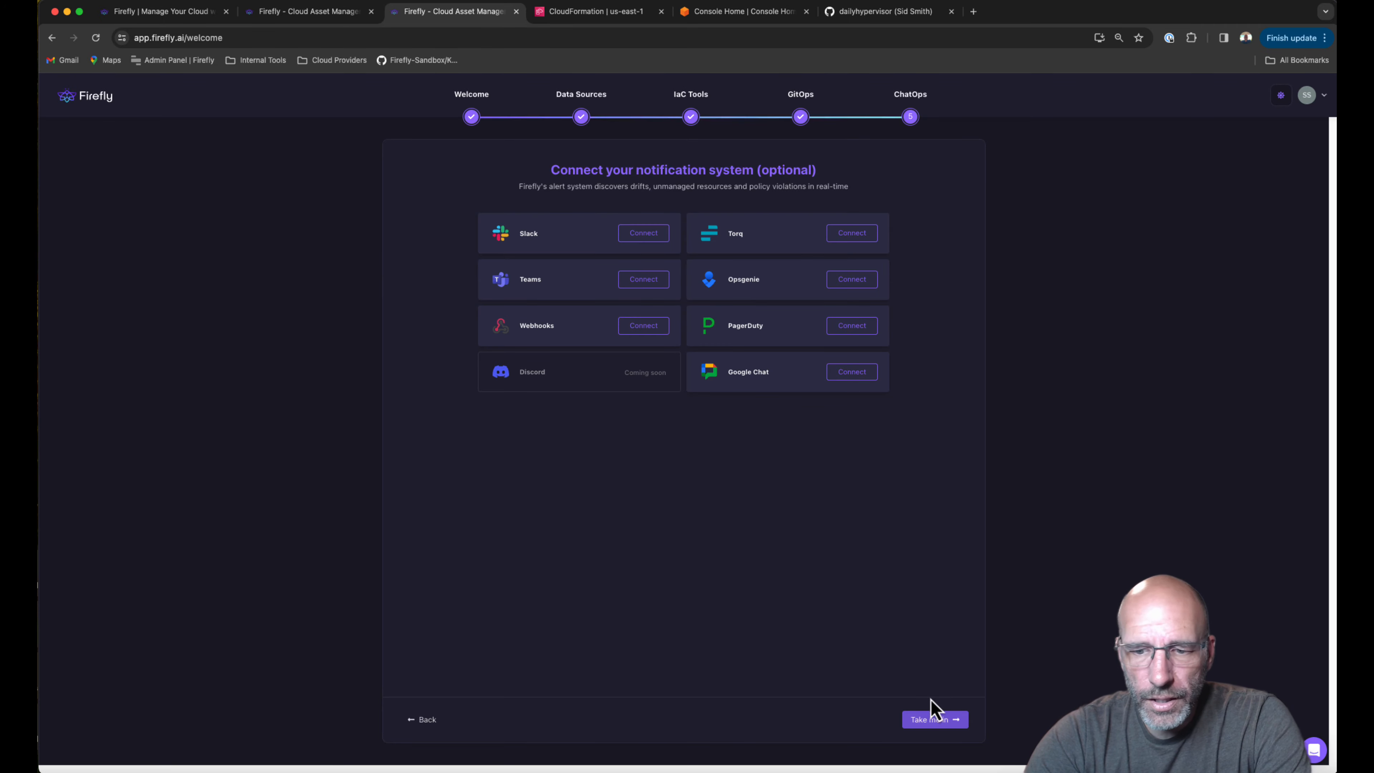
Skip notification setup and enter the Firefly Dashboard with Take me in.
left_click(940, 723)
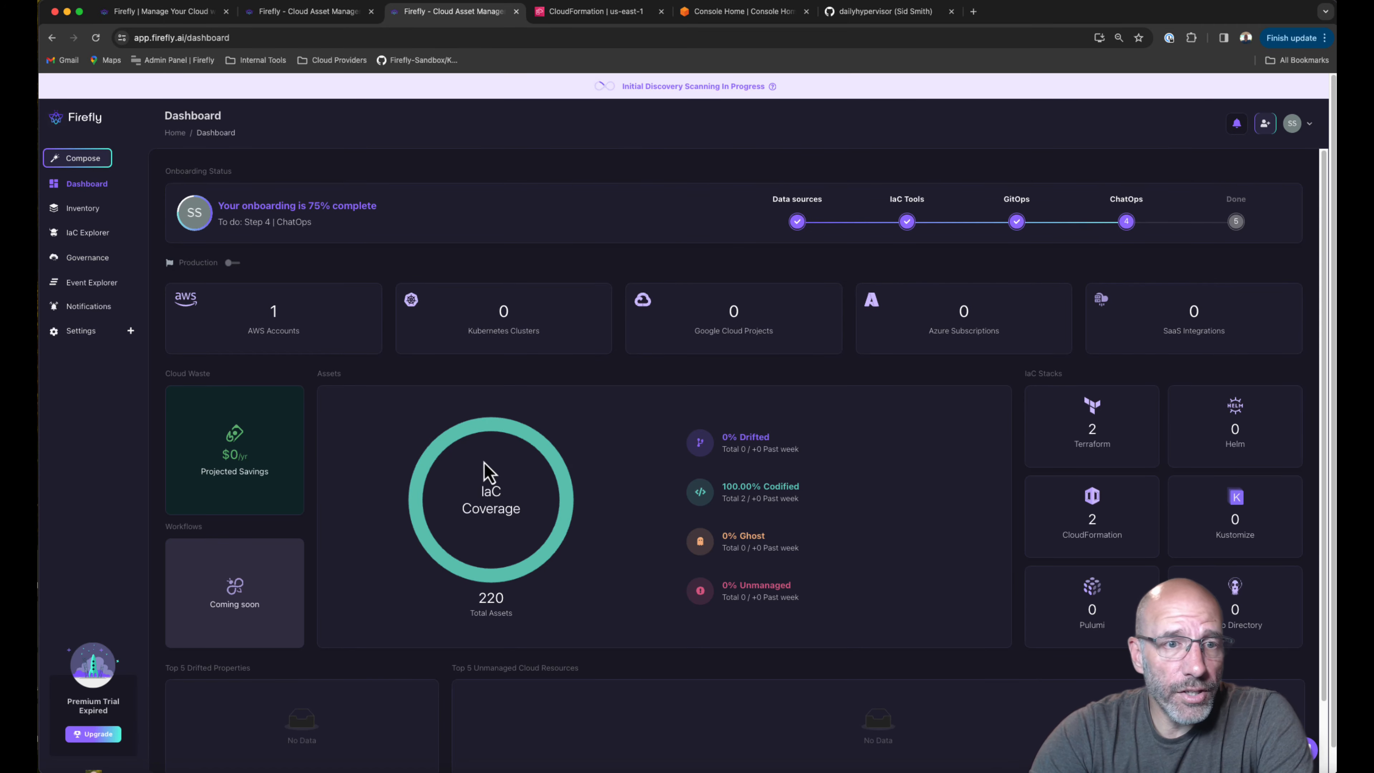
Show the Inventory page listing the Staging account's discovered DynamoDB tables and IAM roles.
mouse_move(491, 613)
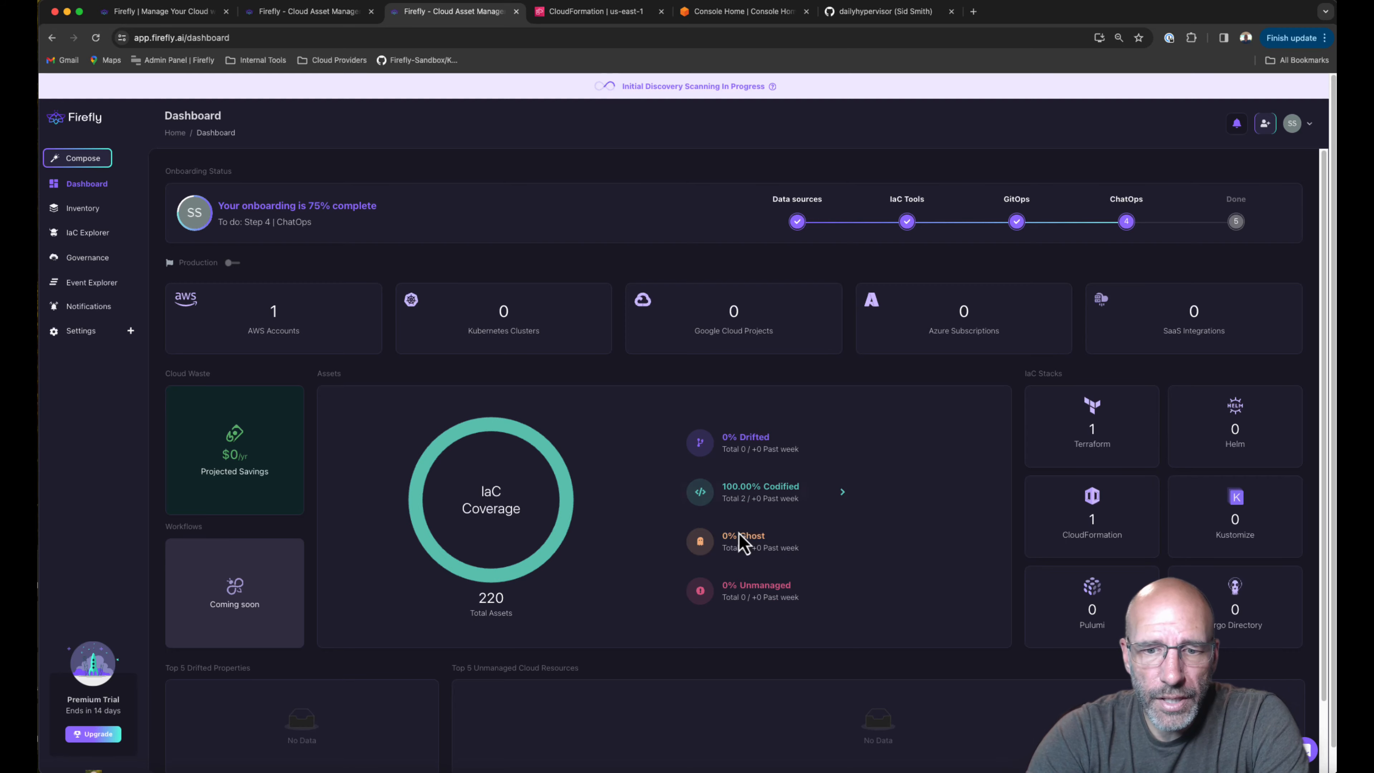
left_click(84, 209)
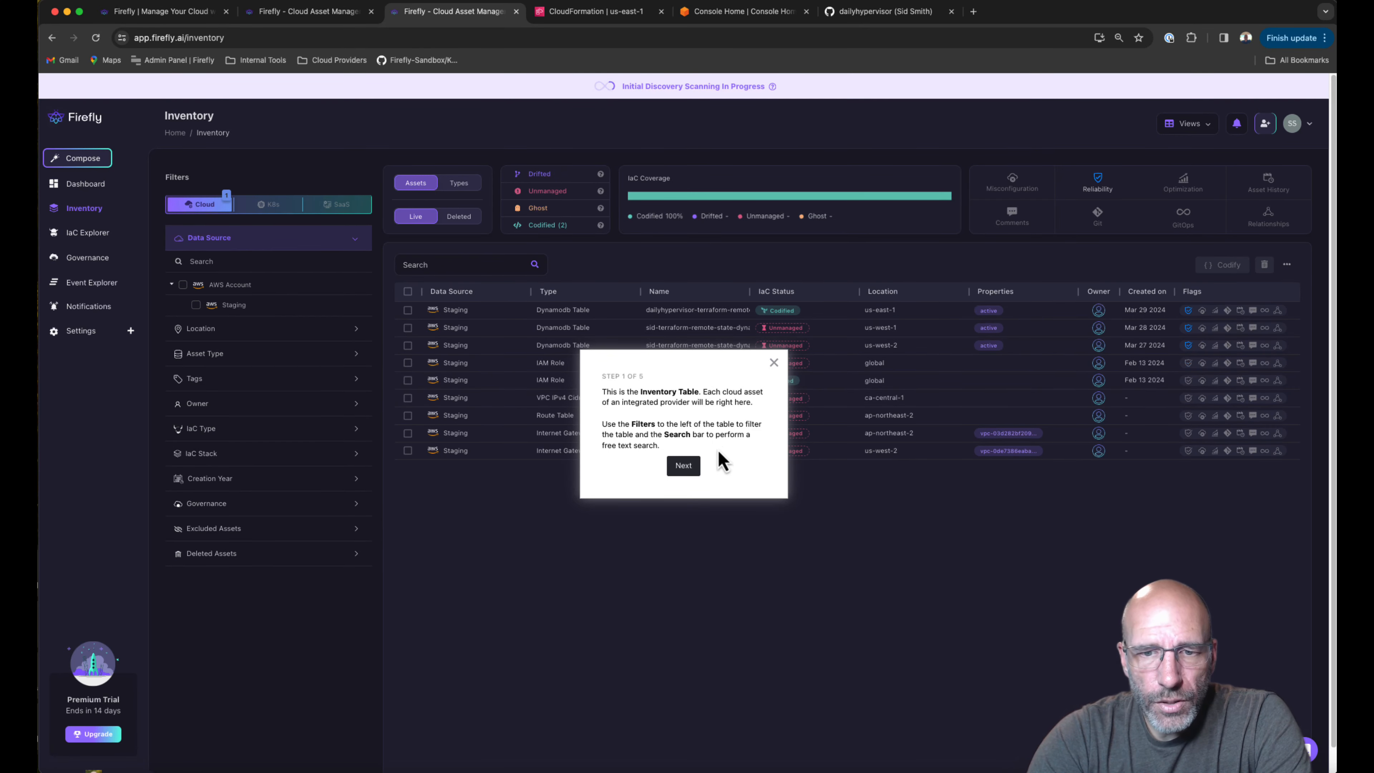
Close the inventory tour and view the terraform.tfstate and flyGPT.tfstate stacks in IaC Explorer.
left_click(774, 364)
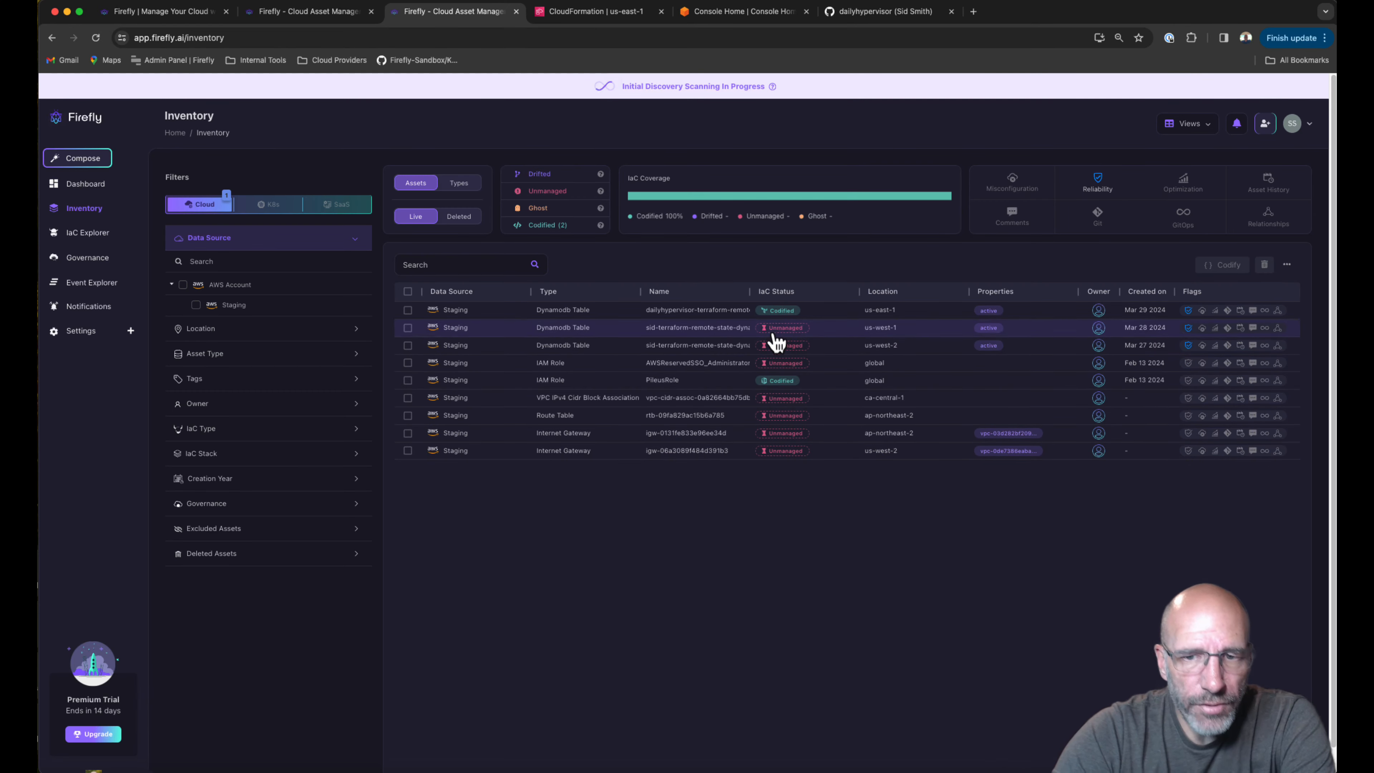
mouse_move(777, 325)
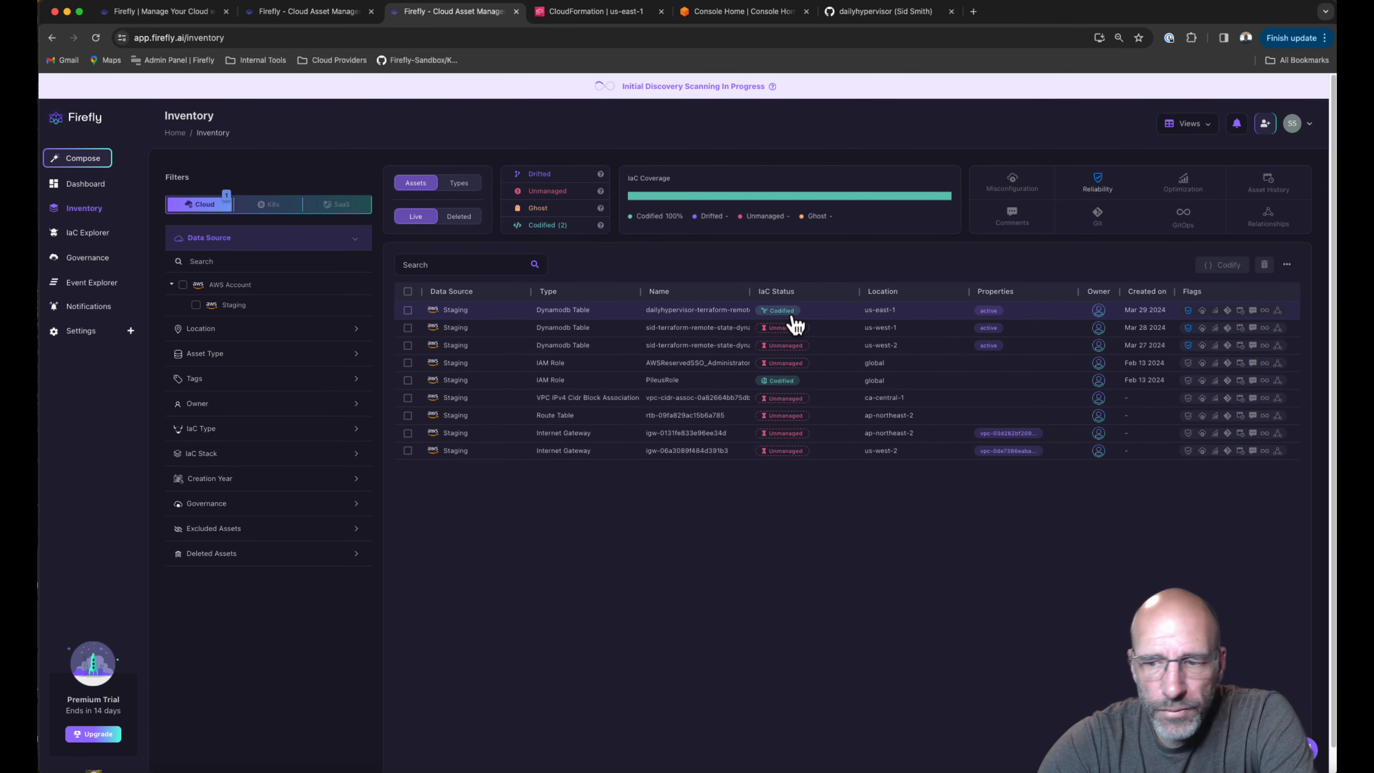
mouse_move(783, 451)
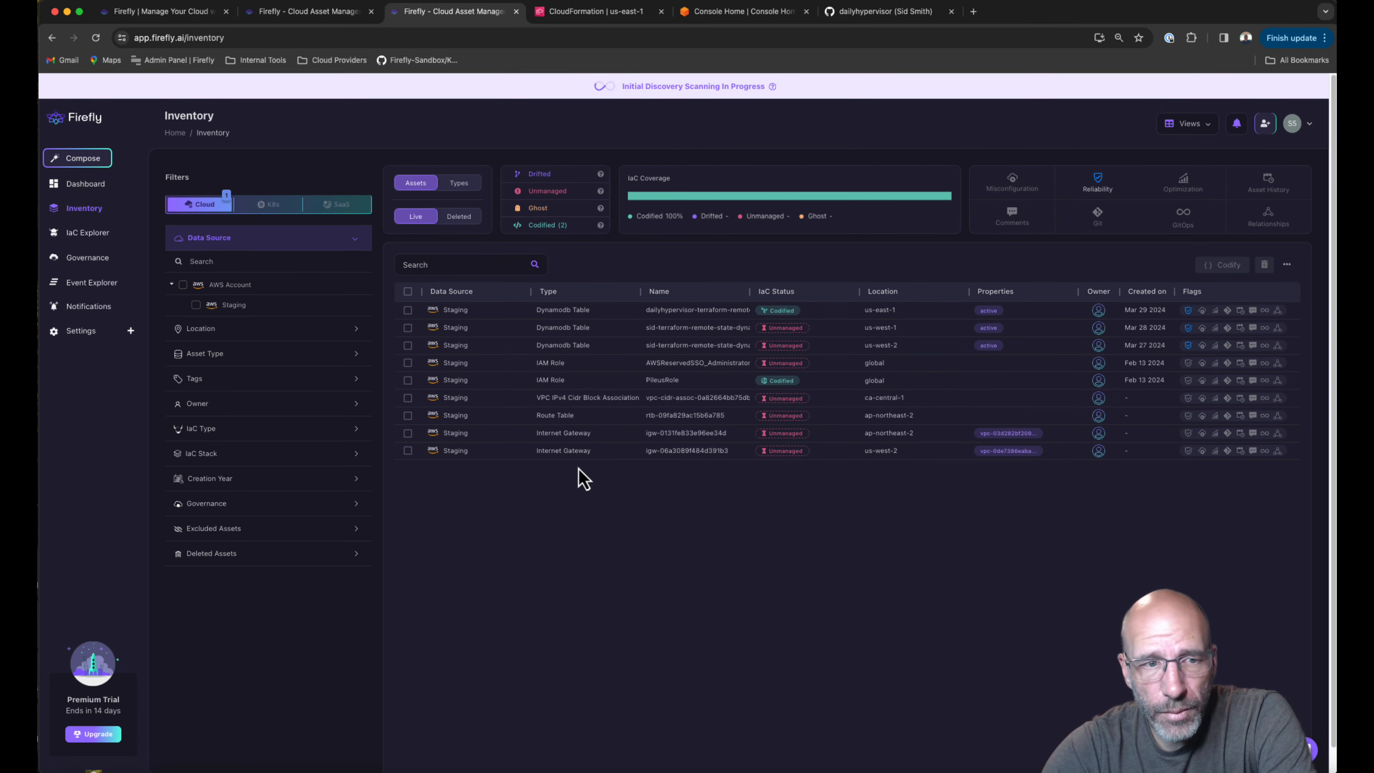
left_click(86, 242)
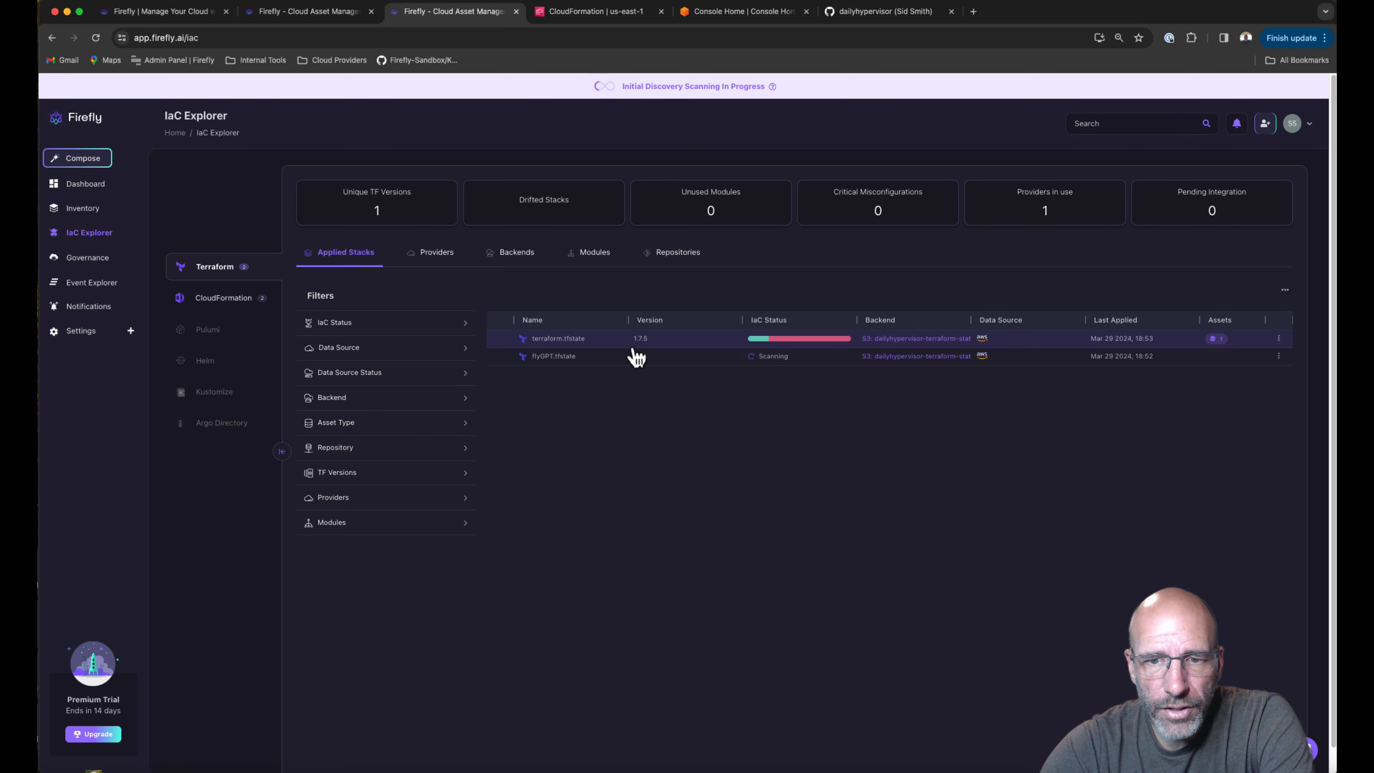
Go back to Inventory, now also listing eu-west-1 route tables and internet gateways.
mouse_move(787, 360)
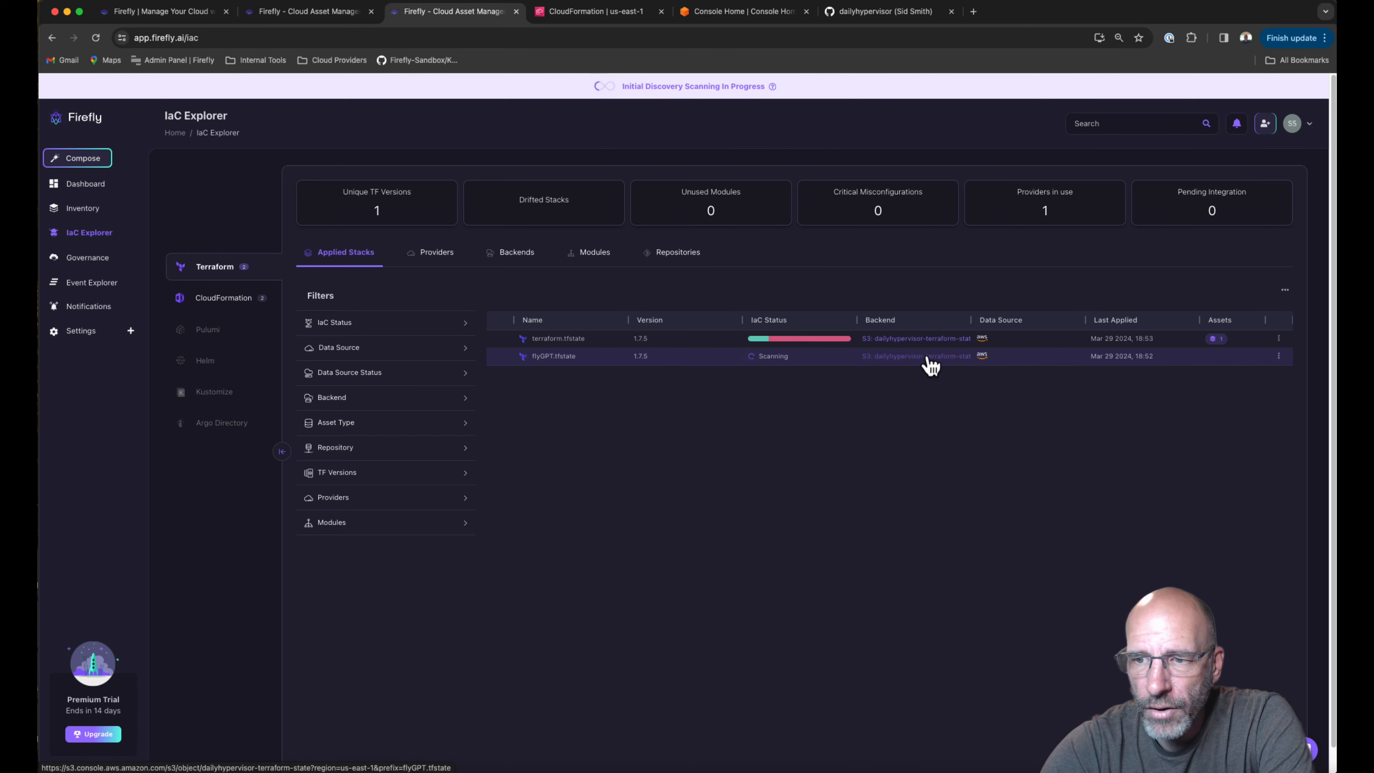
left_click(91, 212)
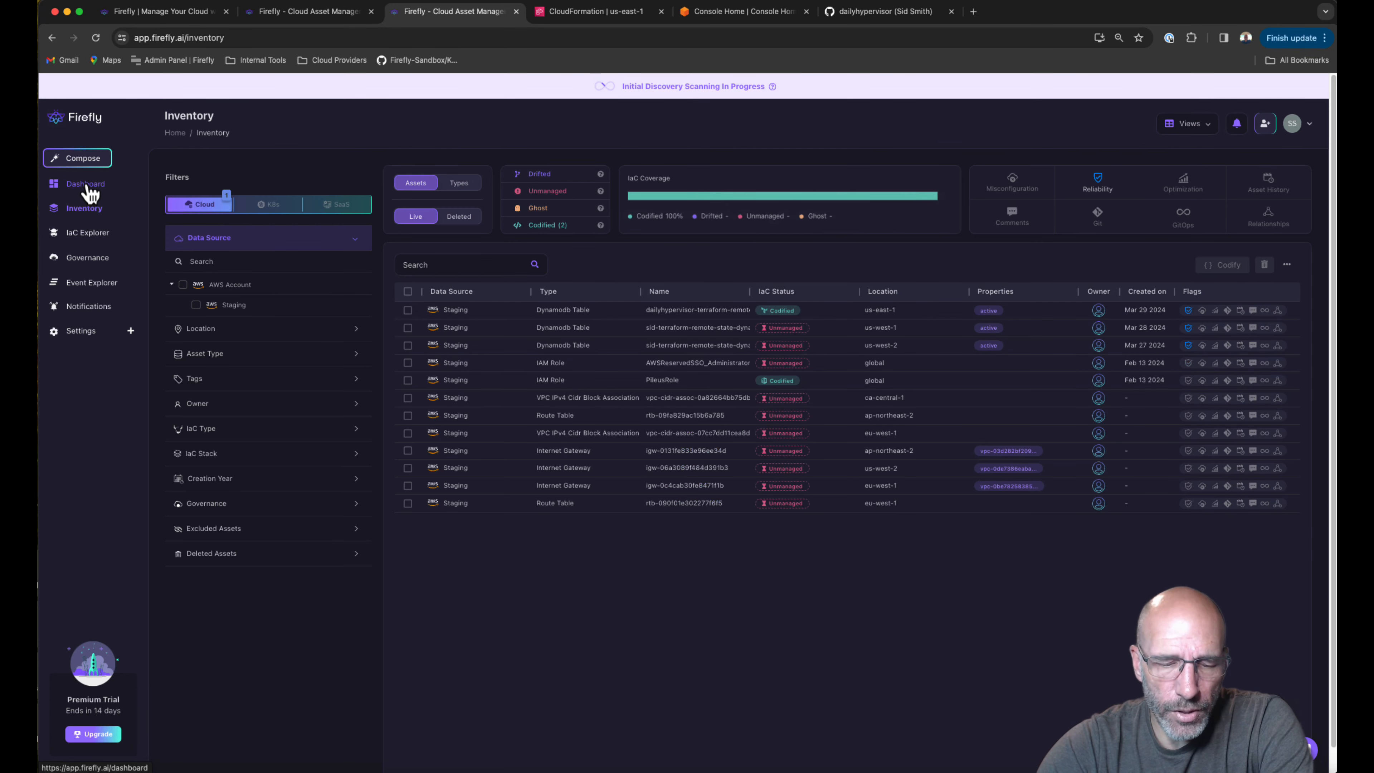